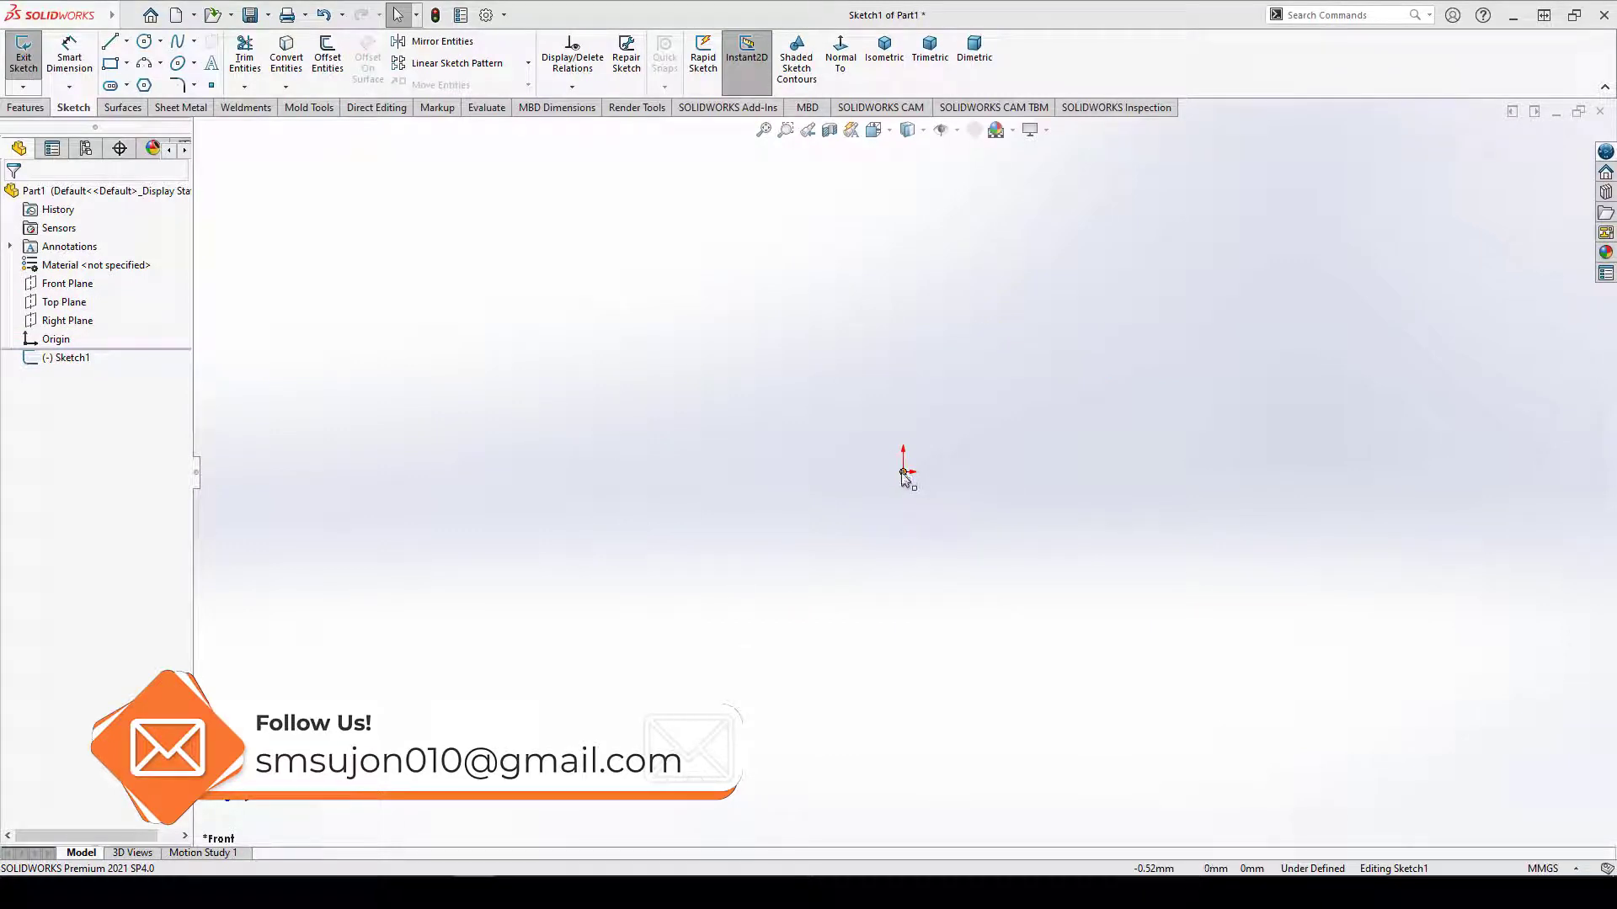
Sketch a circle centred on the origin, about 105 mm in diameter.
{"action": "left_click", "coordinate": [144, 40]}
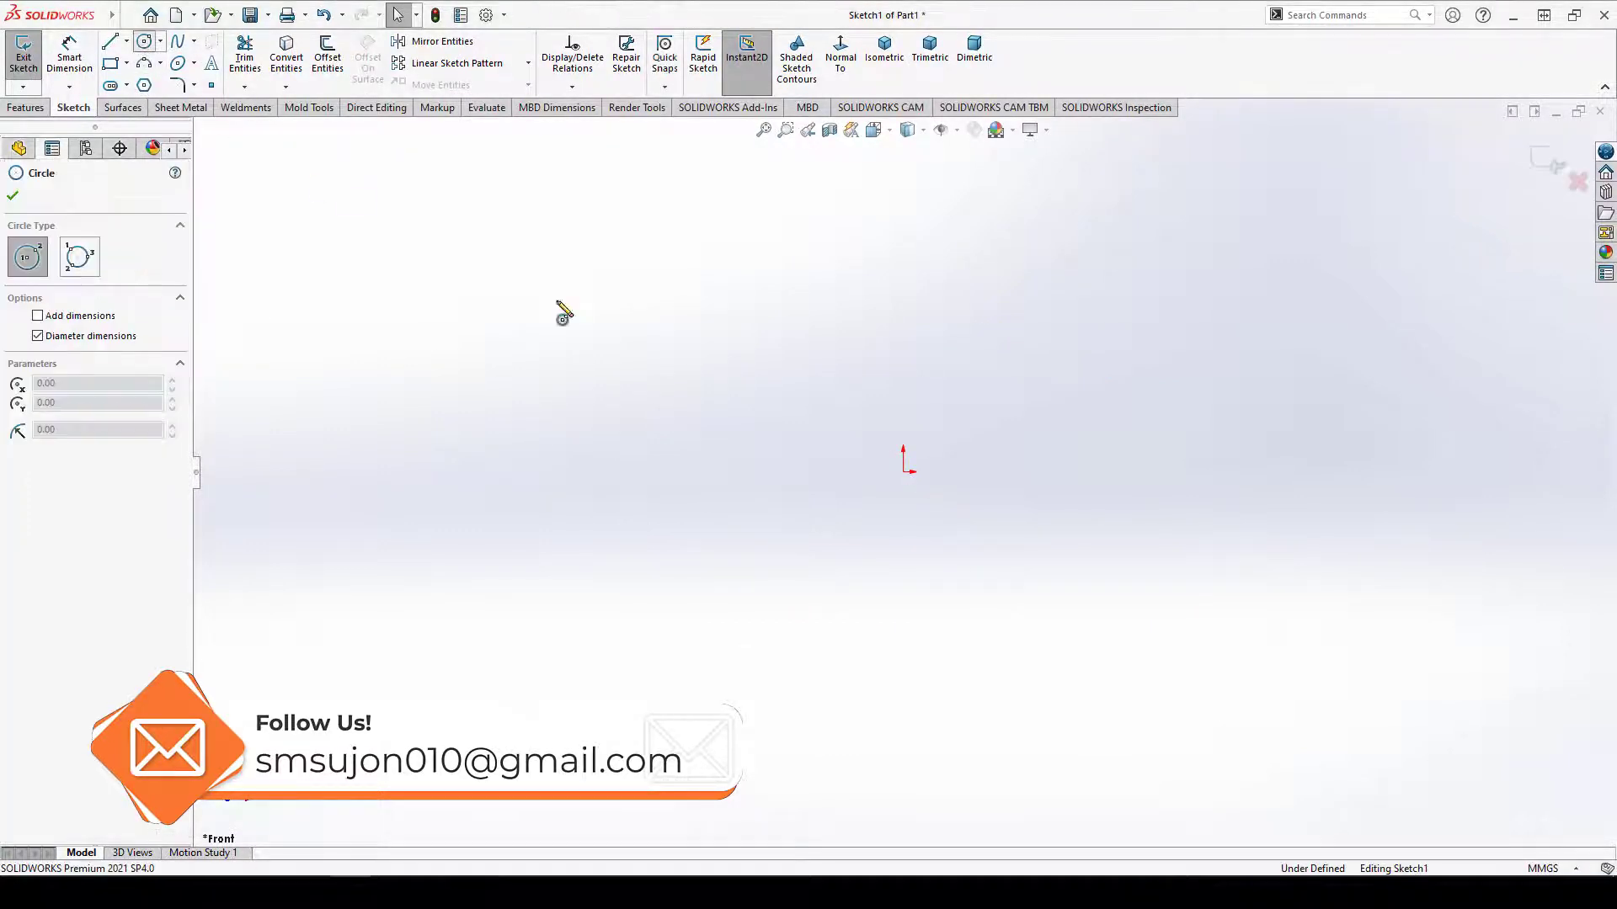
{"action": "left_click", "coordinate": [904, 471]}
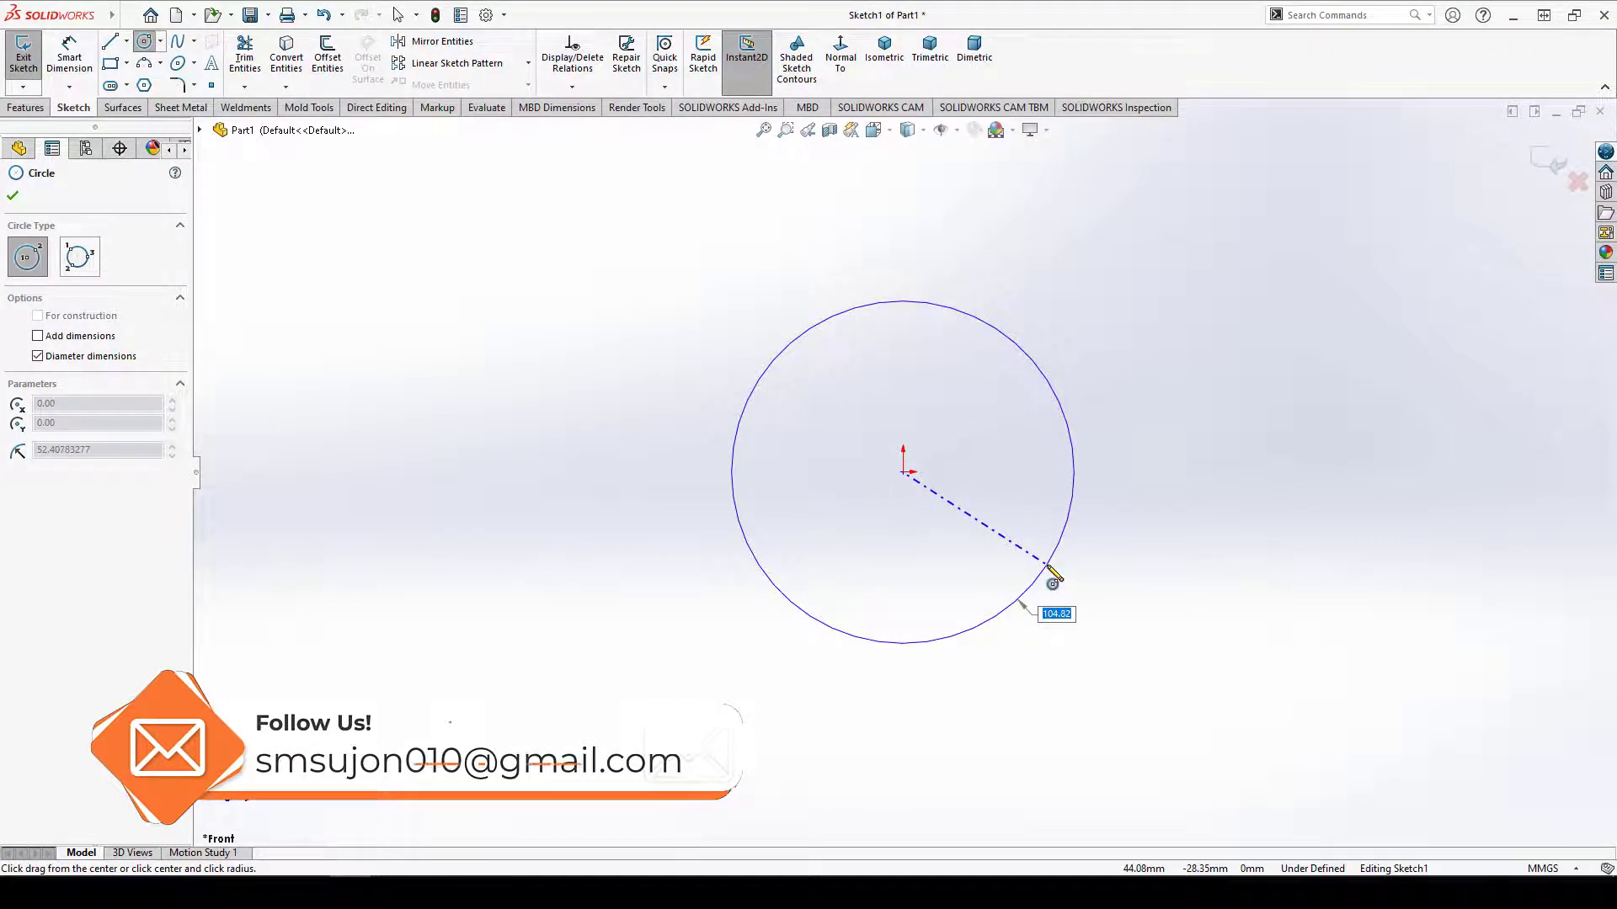
{"action": "left_click", "coordinate": [1053, 579]}
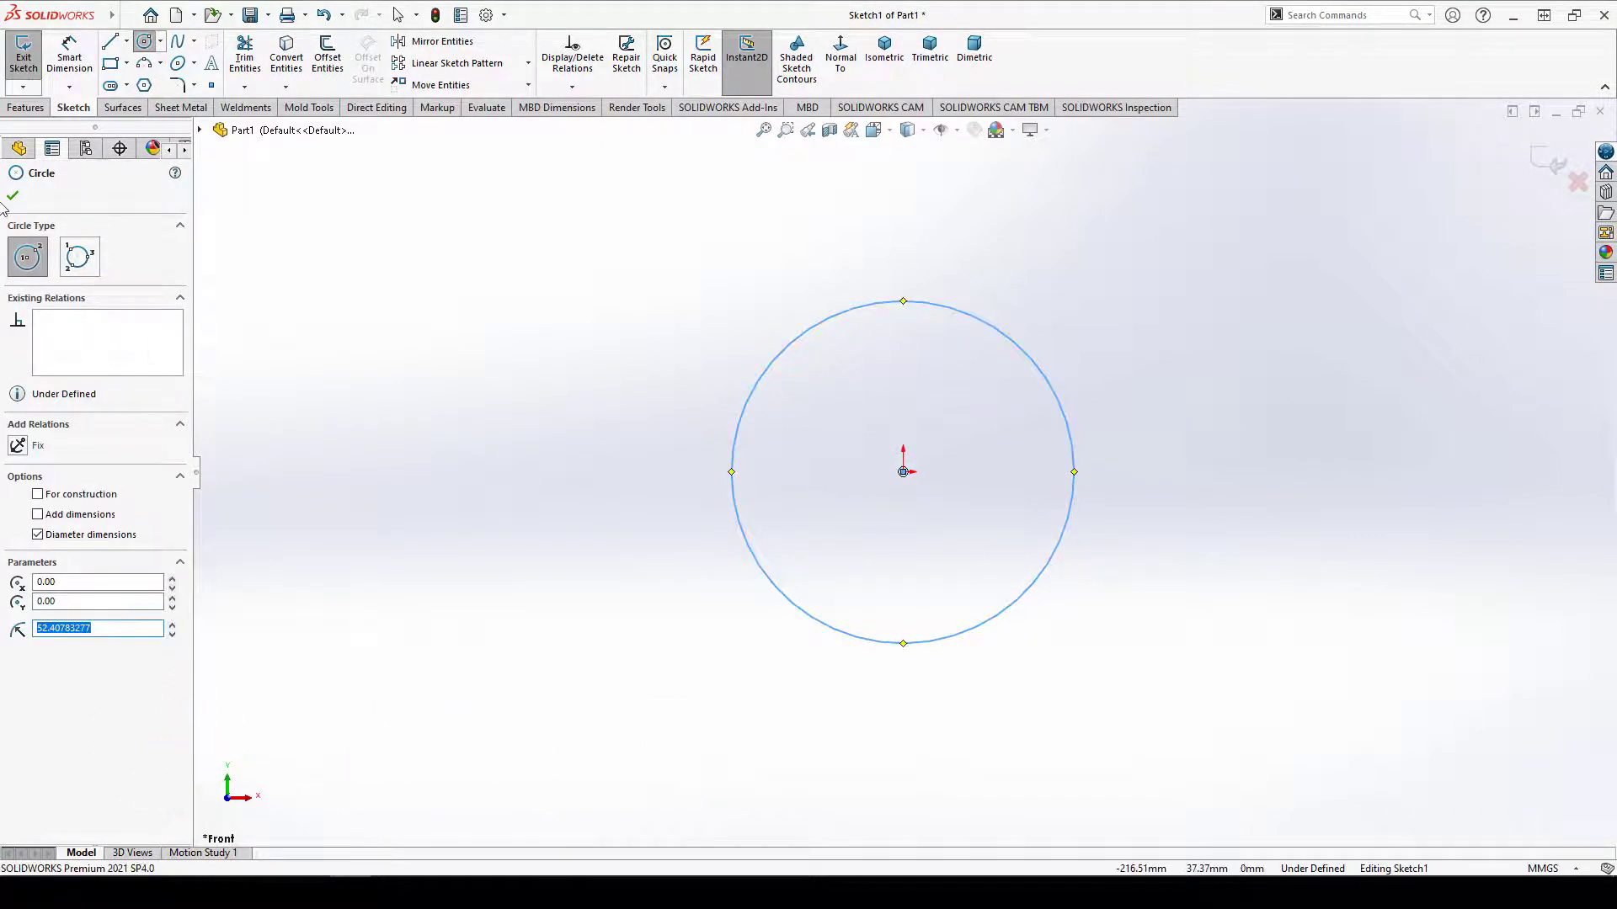
Dimension the origin-centred circle with a diameter of 80 mm.
{"action": "left_click", "coordinate": [69, 58]}
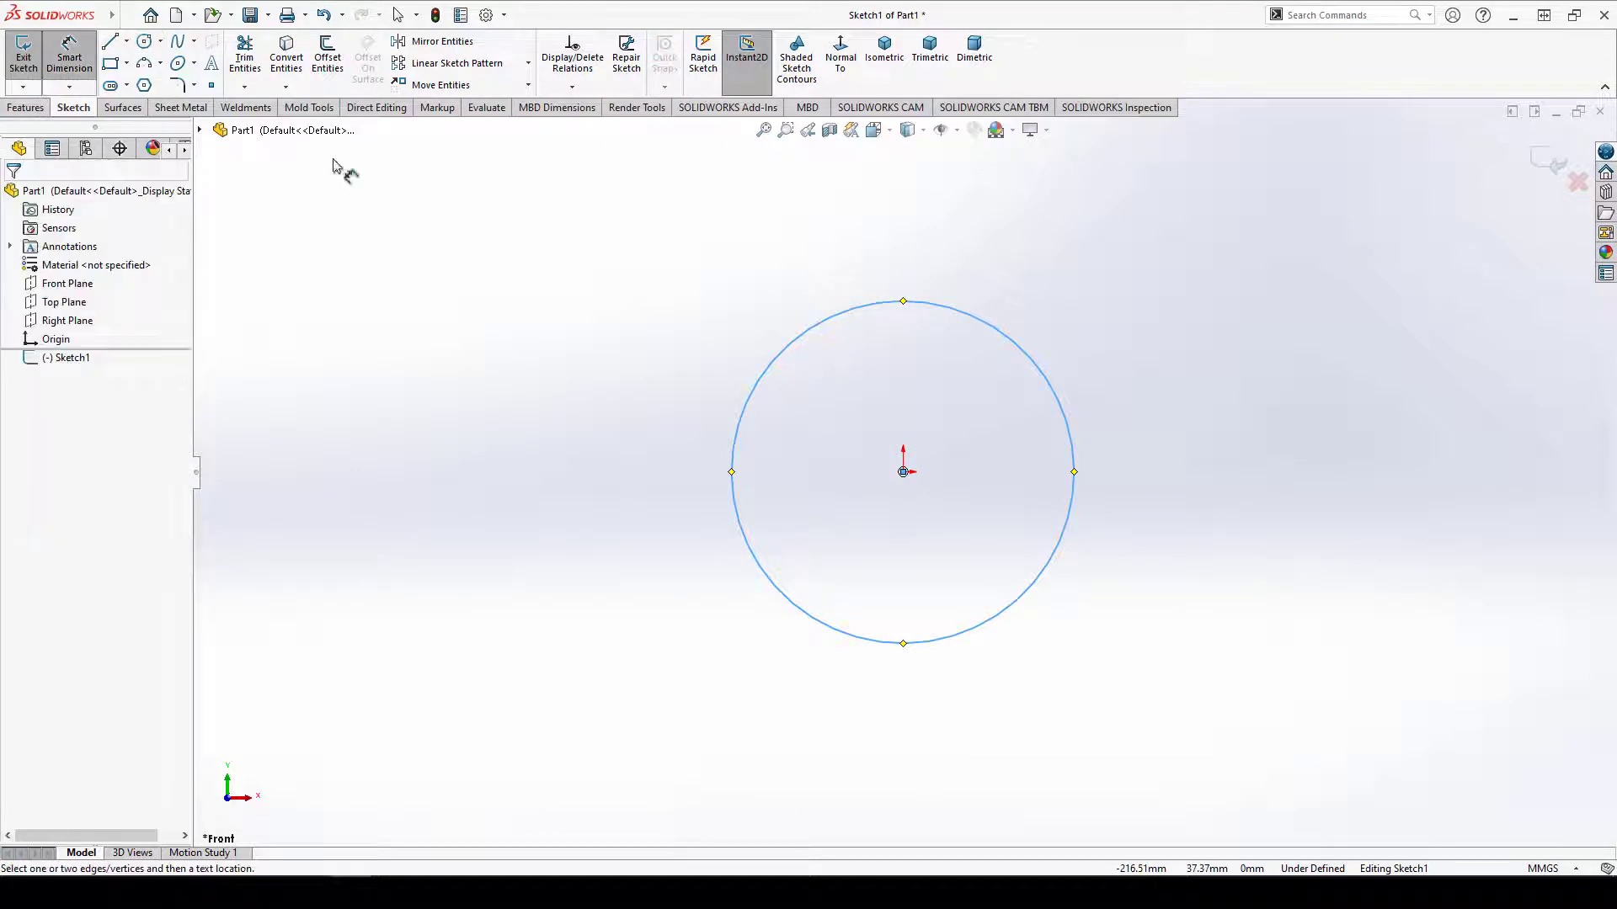
{"action": "left_click", "coordinate": [1041, 376]}
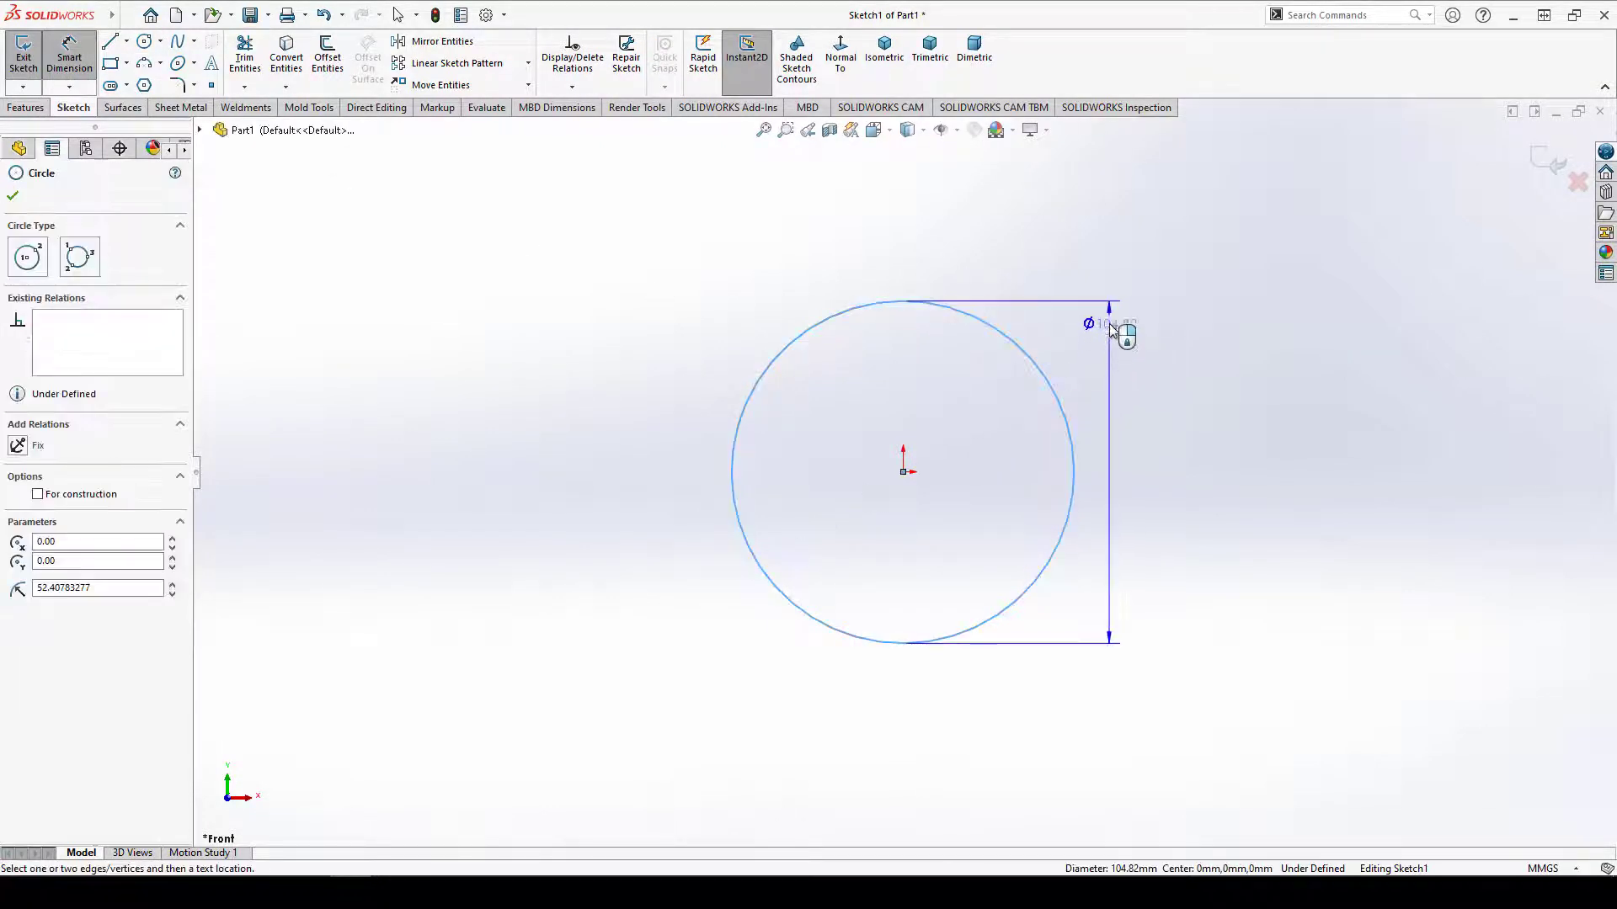
{"action": "left_click", "coordinate": [1109, 324]}
{"action": "left_click", "coordinate": [1109, 323]}
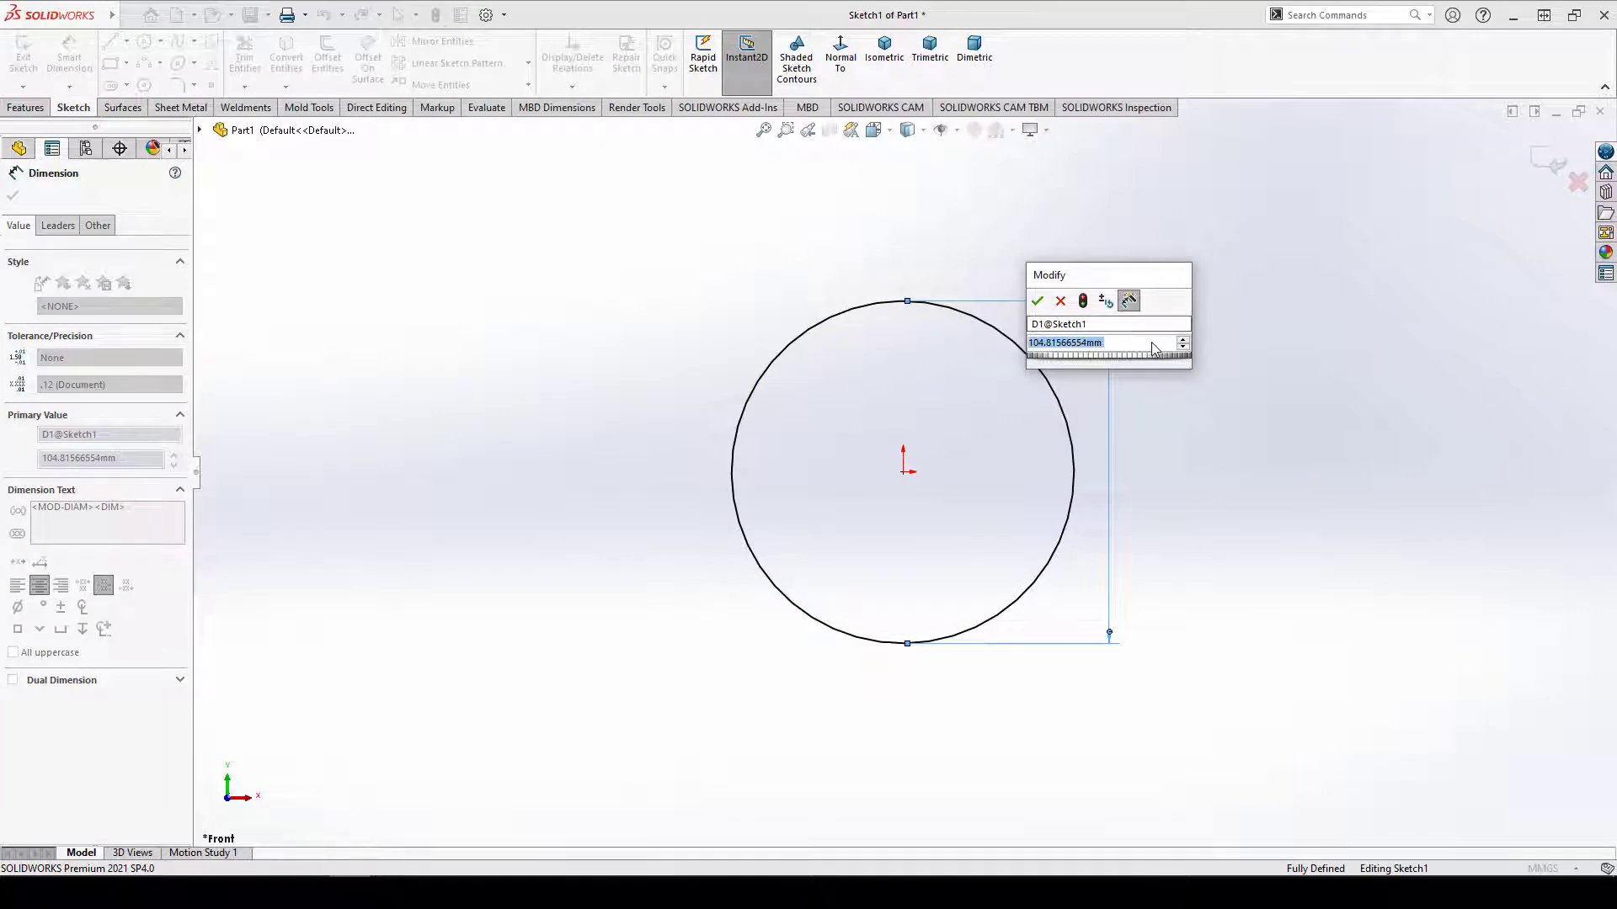
{"action": "type", "text": "48"}
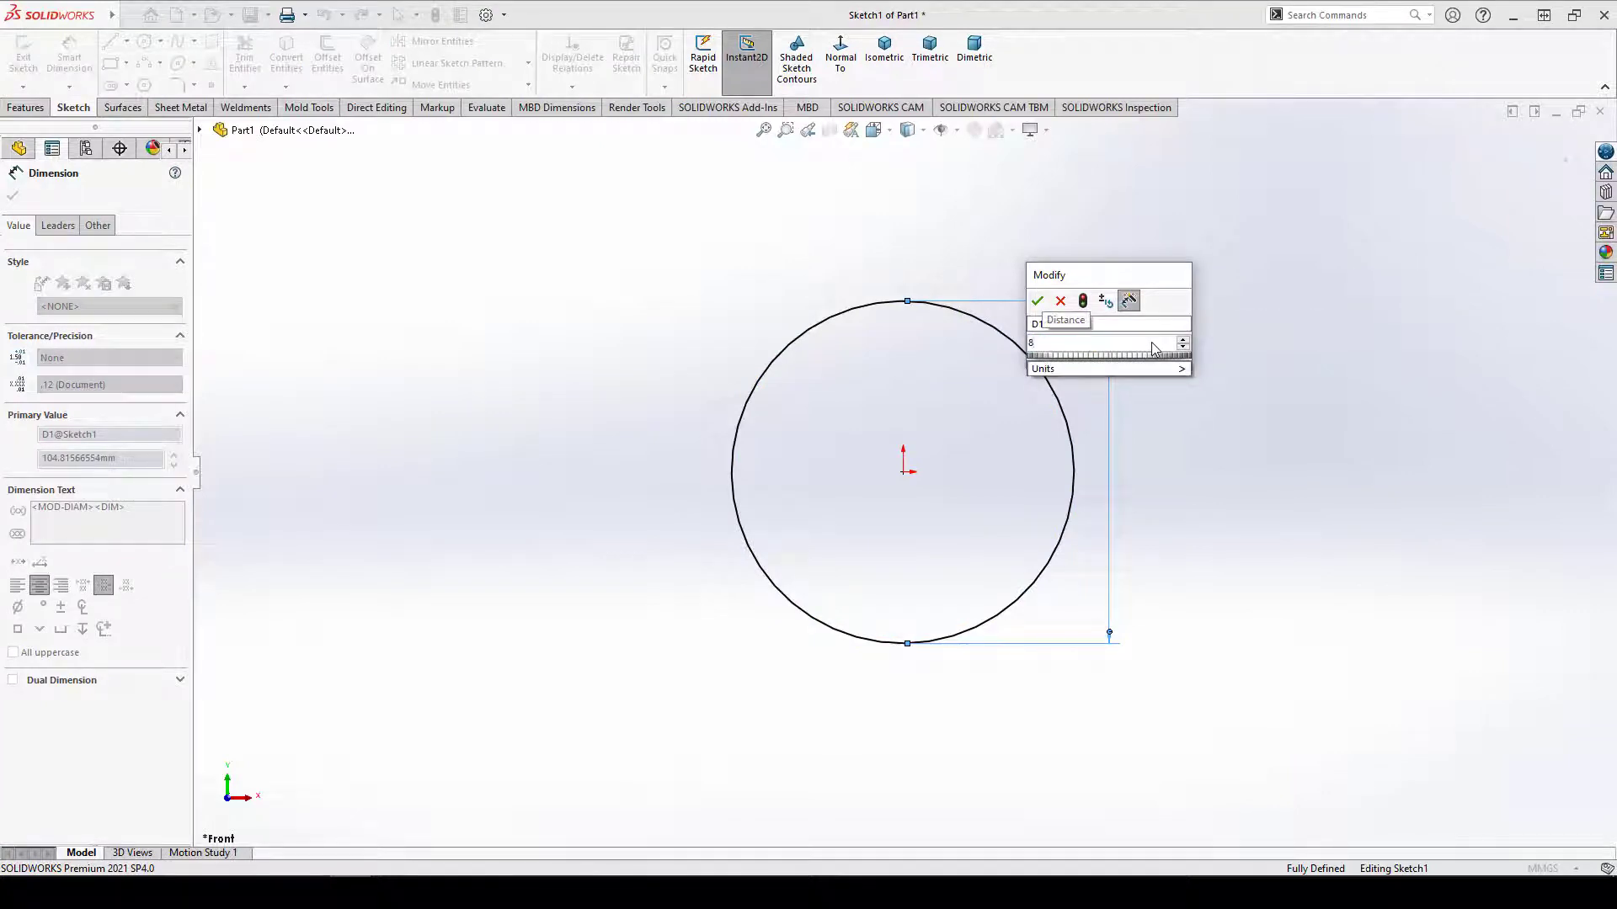
{"action": "key", "text": "Return"}
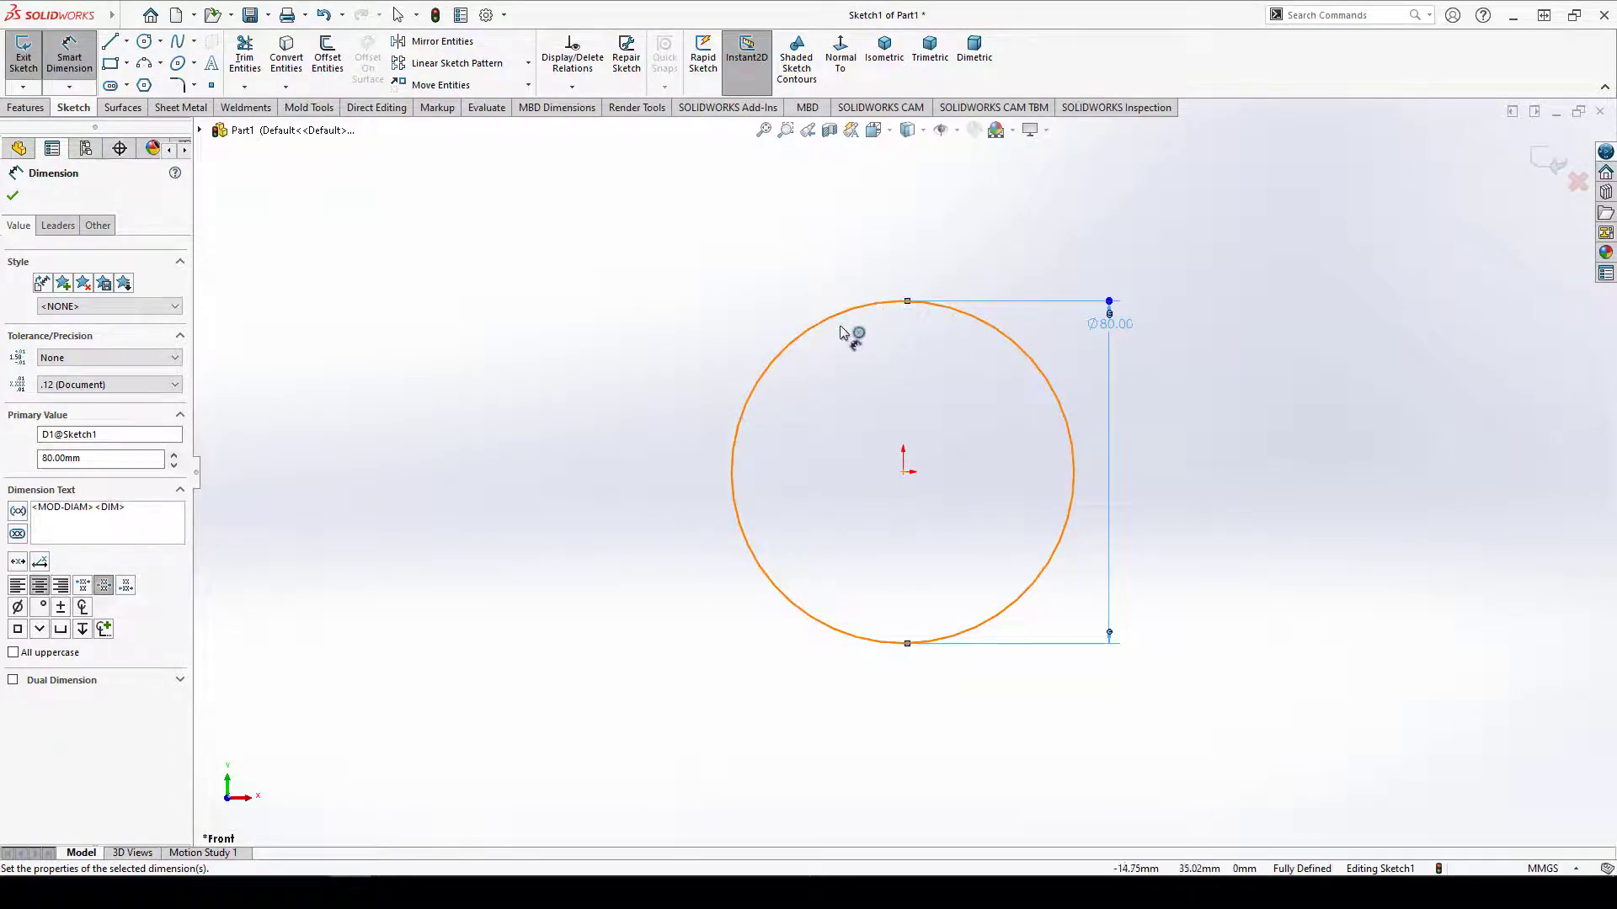
{"action": "left_click", "coordinate": [12, 197]}
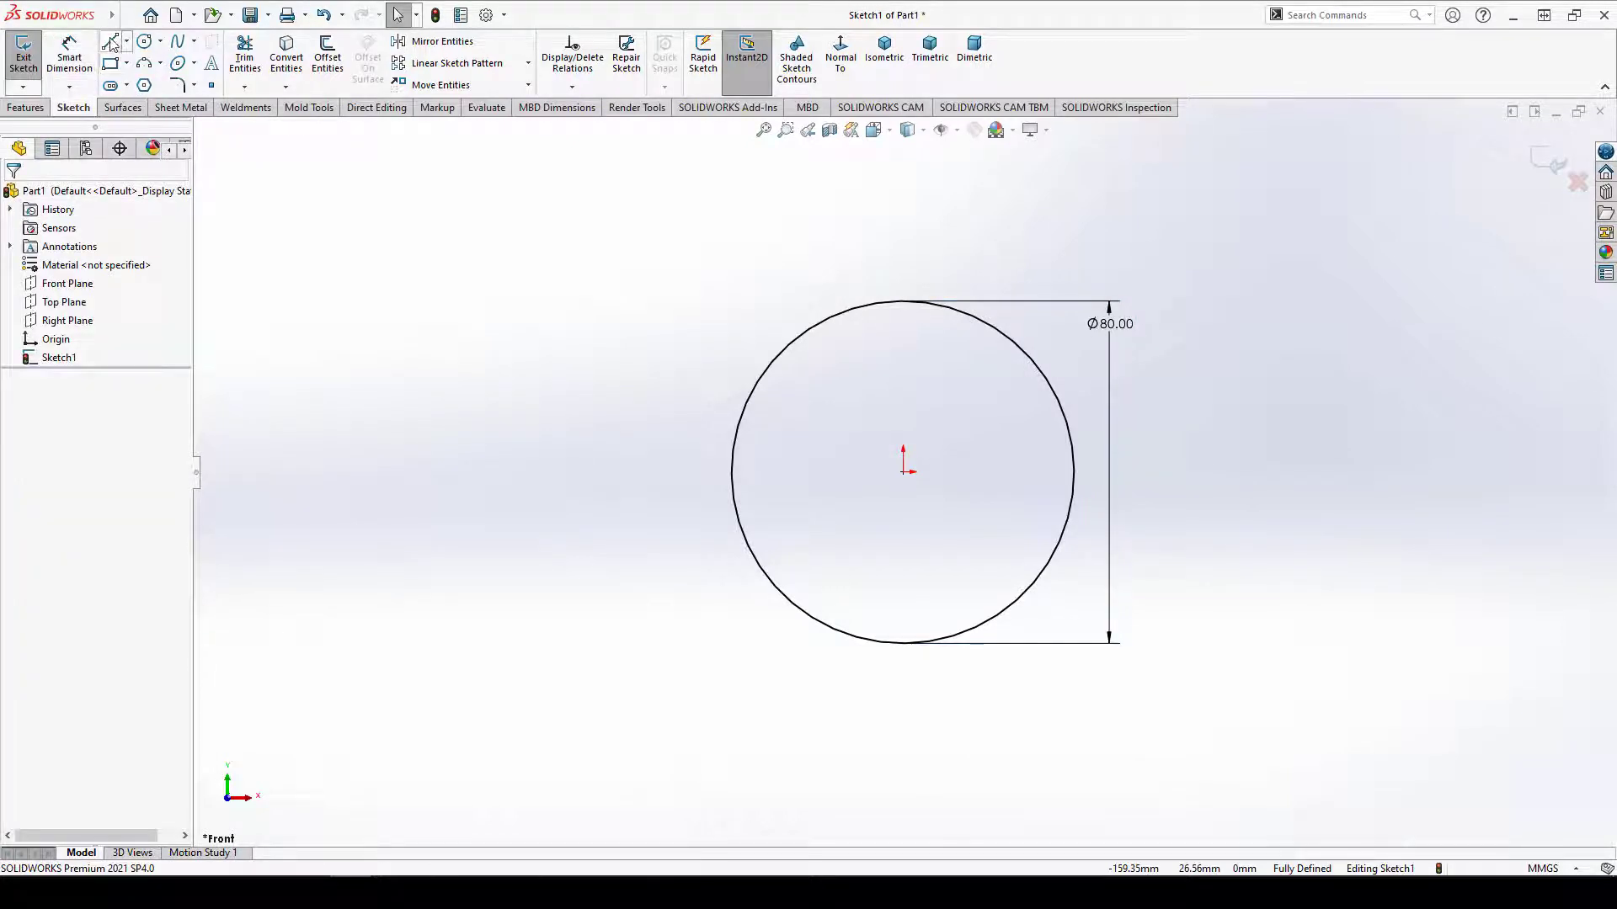
Sketch a vertical midpoint line about 108 mm long, centred on the origin, and make it construction geometry.
{"action": "left_click", "coordinate": [127, 43]}
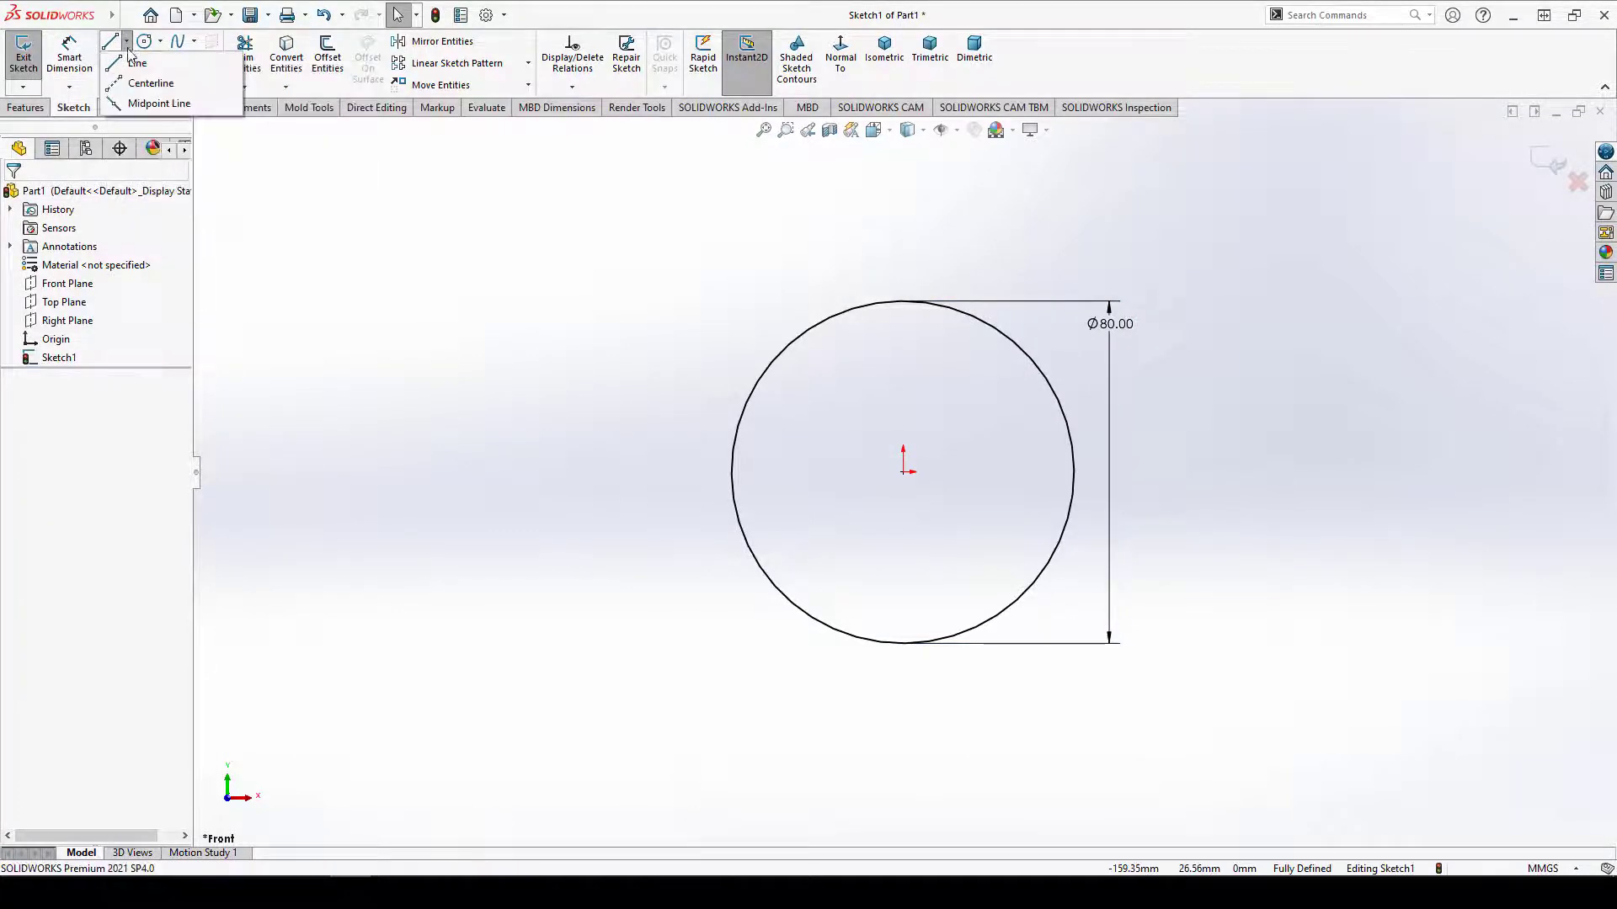
{"action": "left_click", "coordinate": [139, 103]}
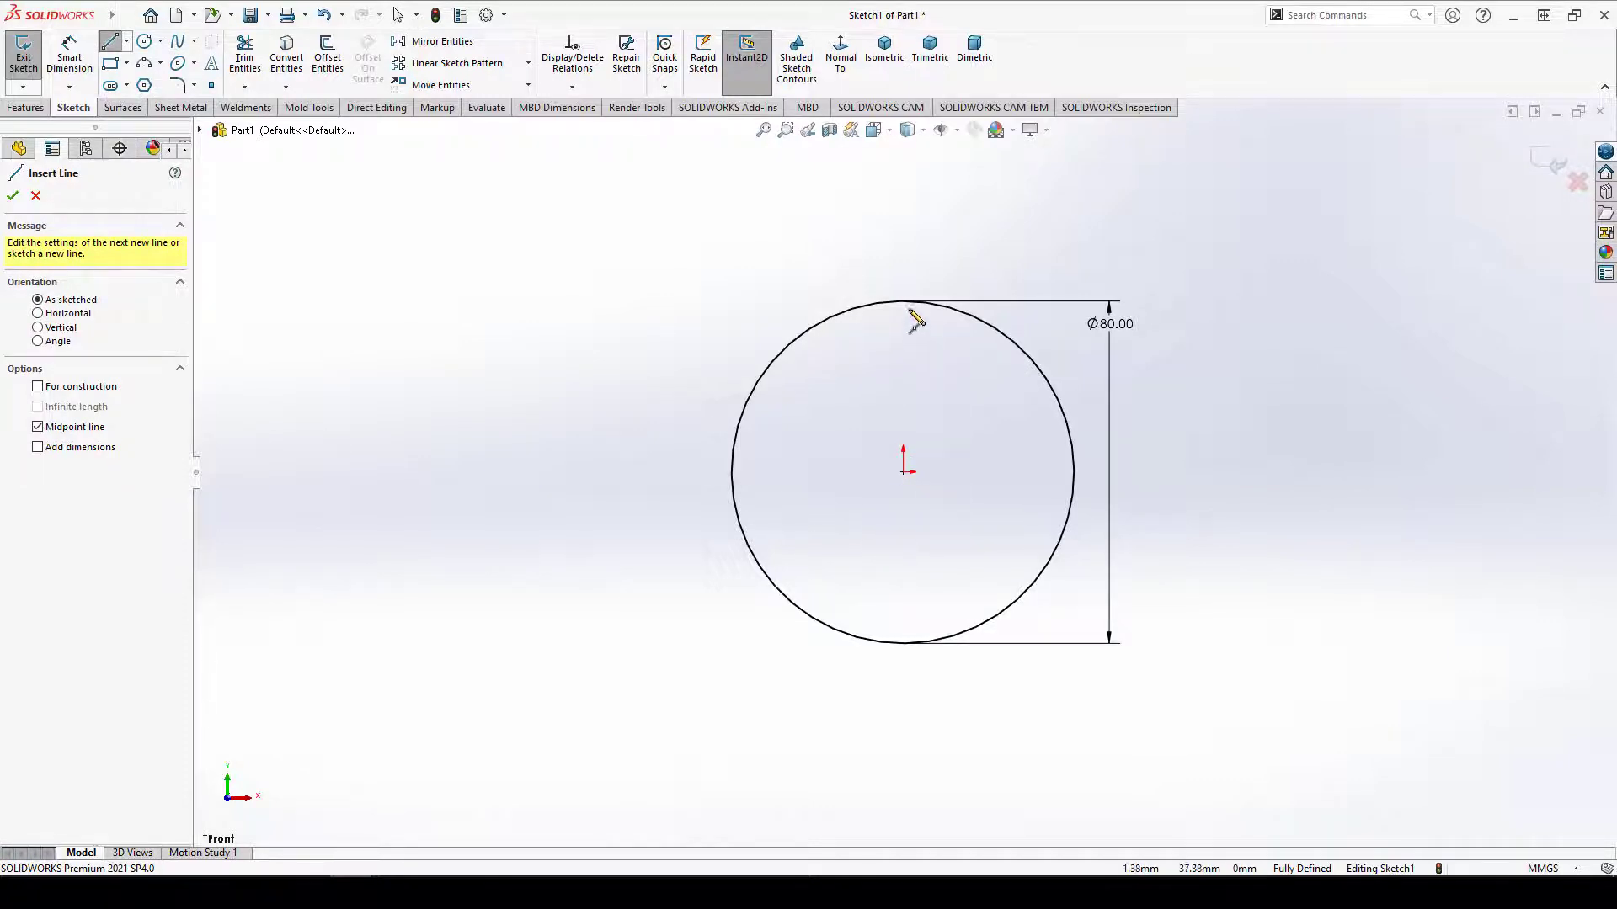
{"action": "left_click", "coordinate": [902, 471]}
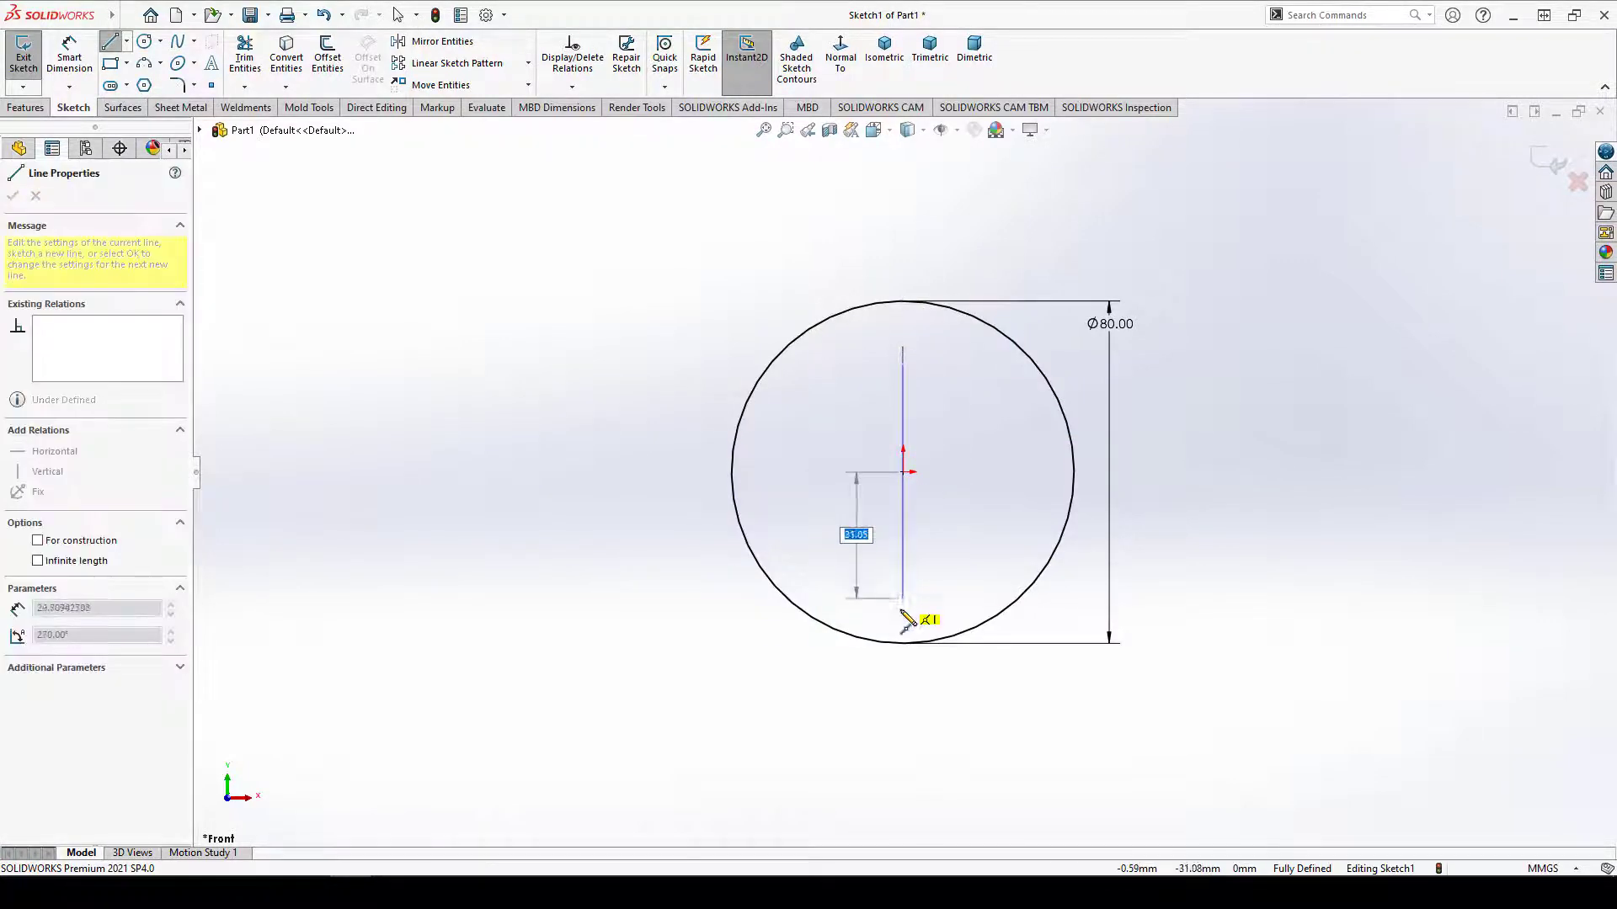
{"action": "left_click", "coordinate": [903, 702]}
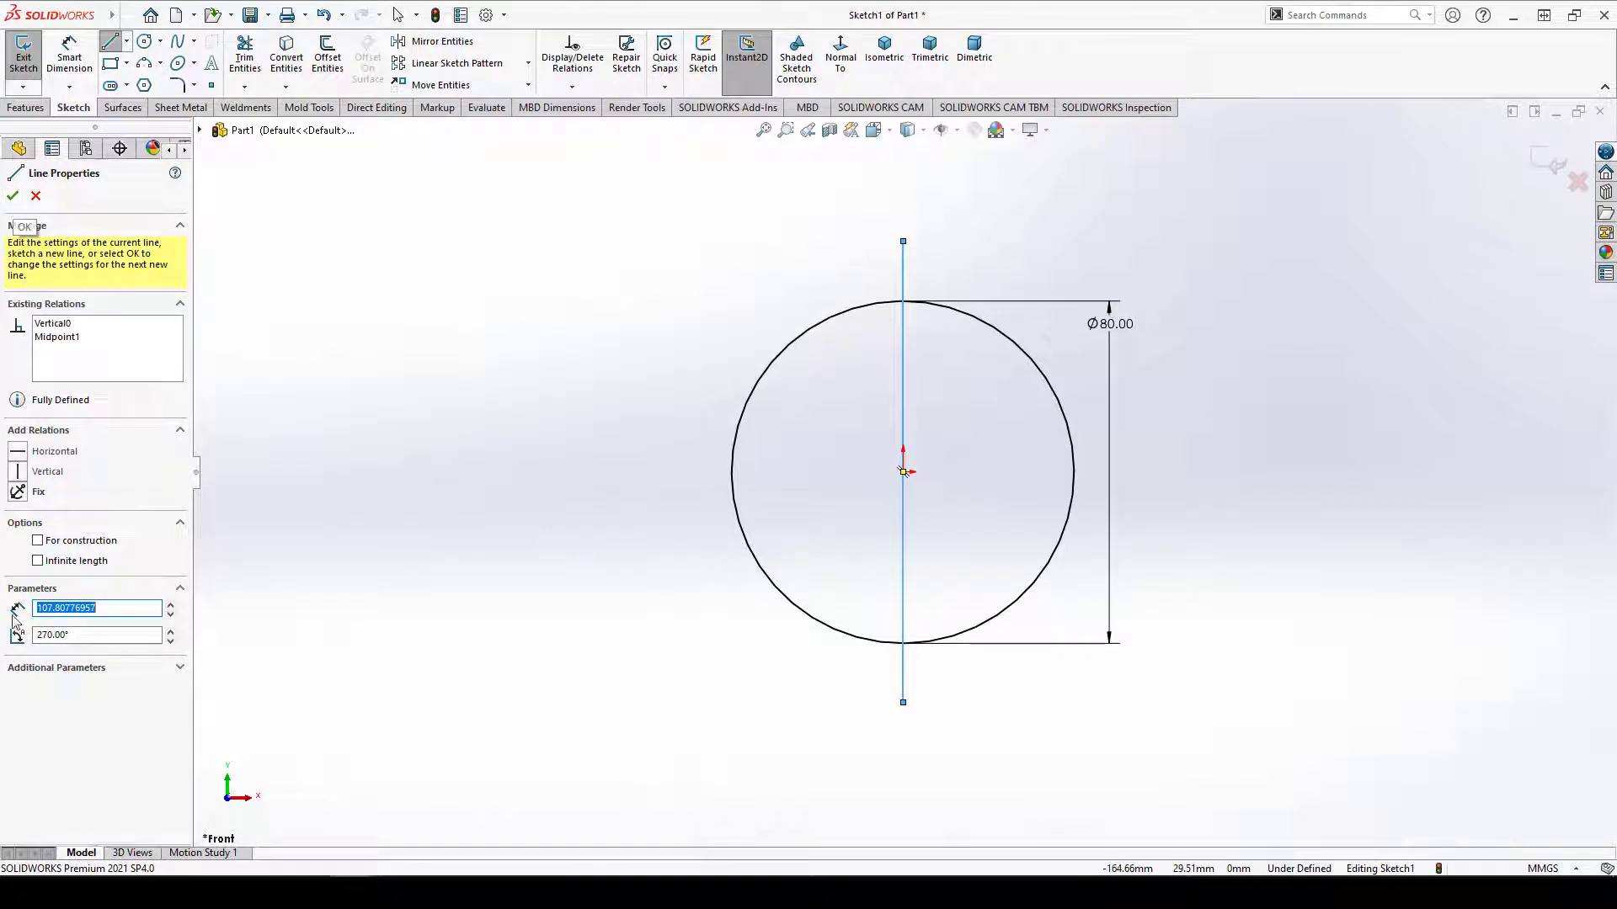
{"action": "left_click", "coordinate": [38, 542]}
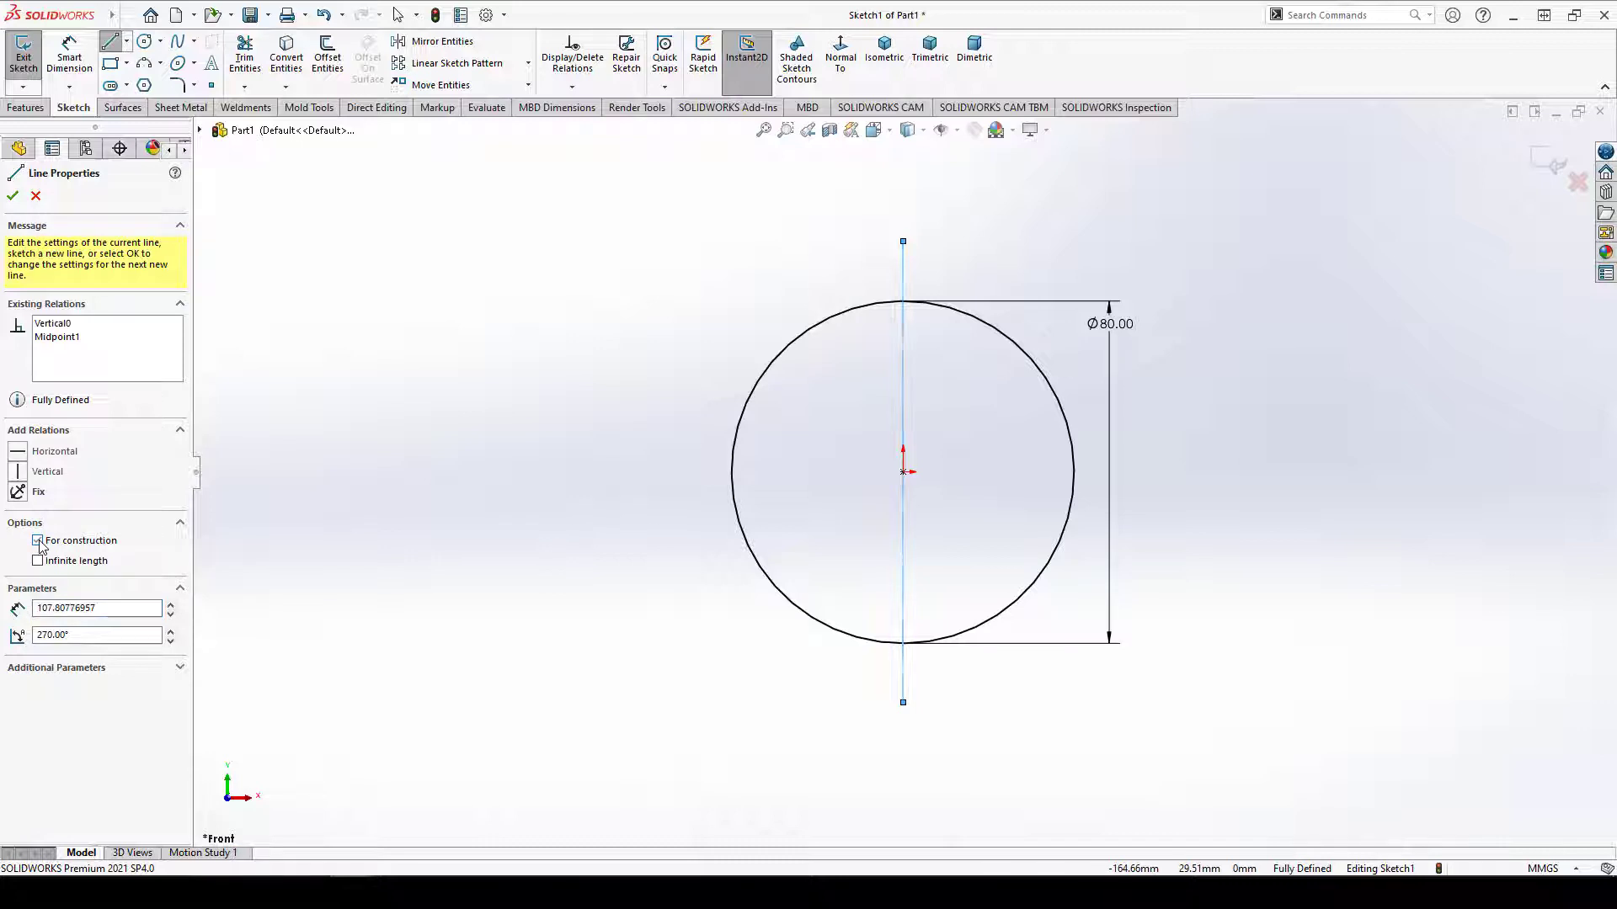
{"action": "left_click", "coordinate": [13, 196]}
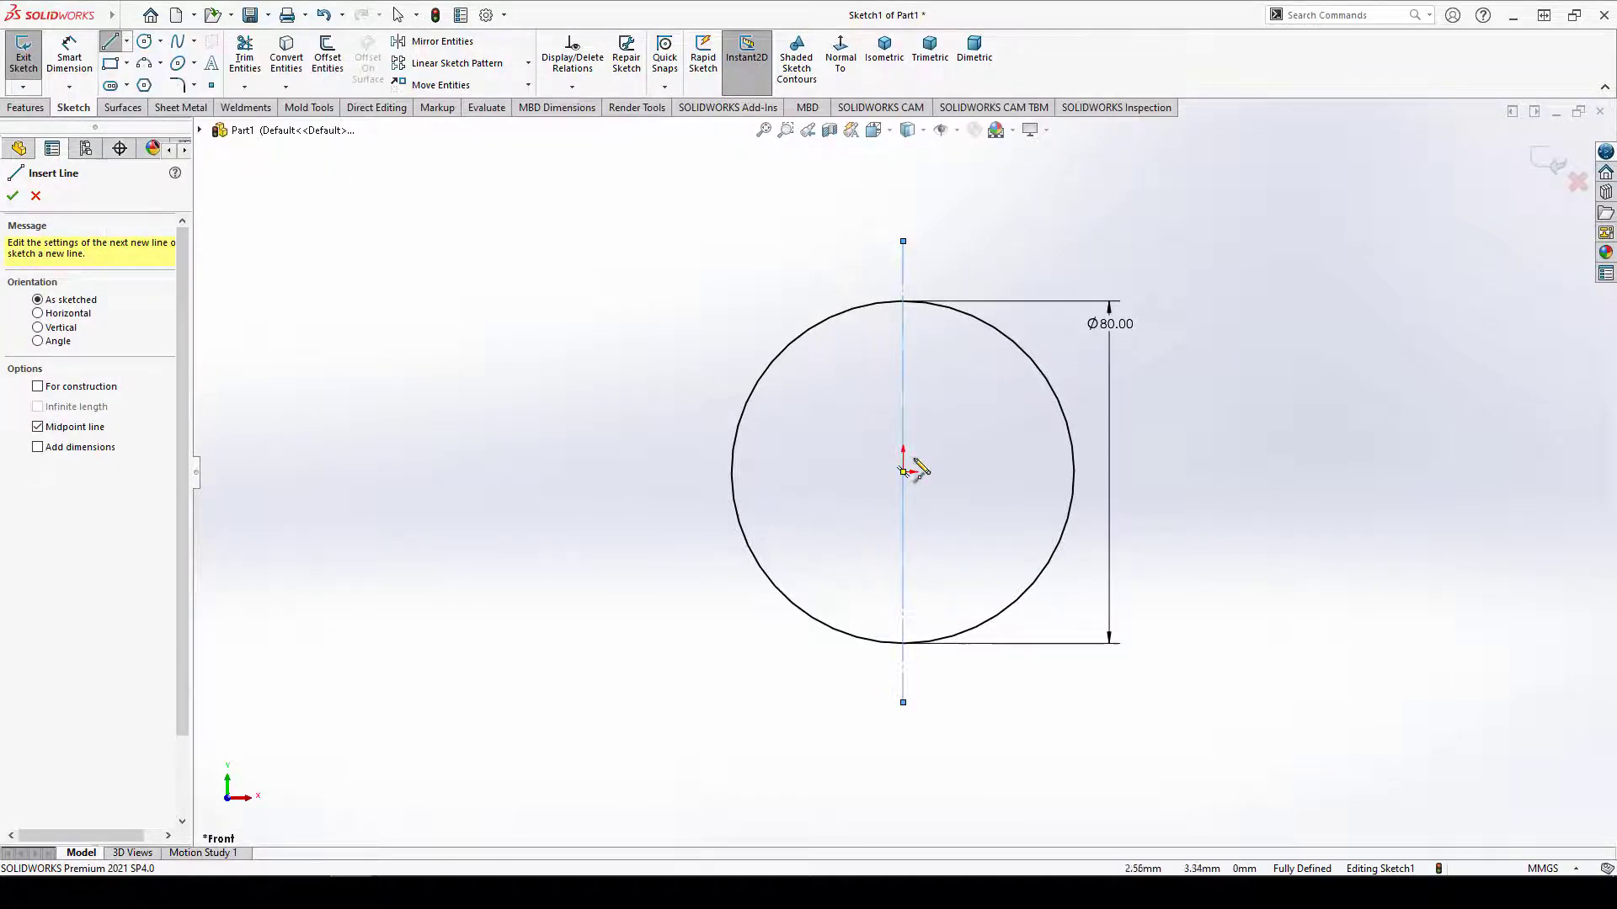
Sketch a horizontal midpoint line about 111 mm long through the origin and make it construction geometry.
{"action": "left_click", "coordinate": [902, 471]}
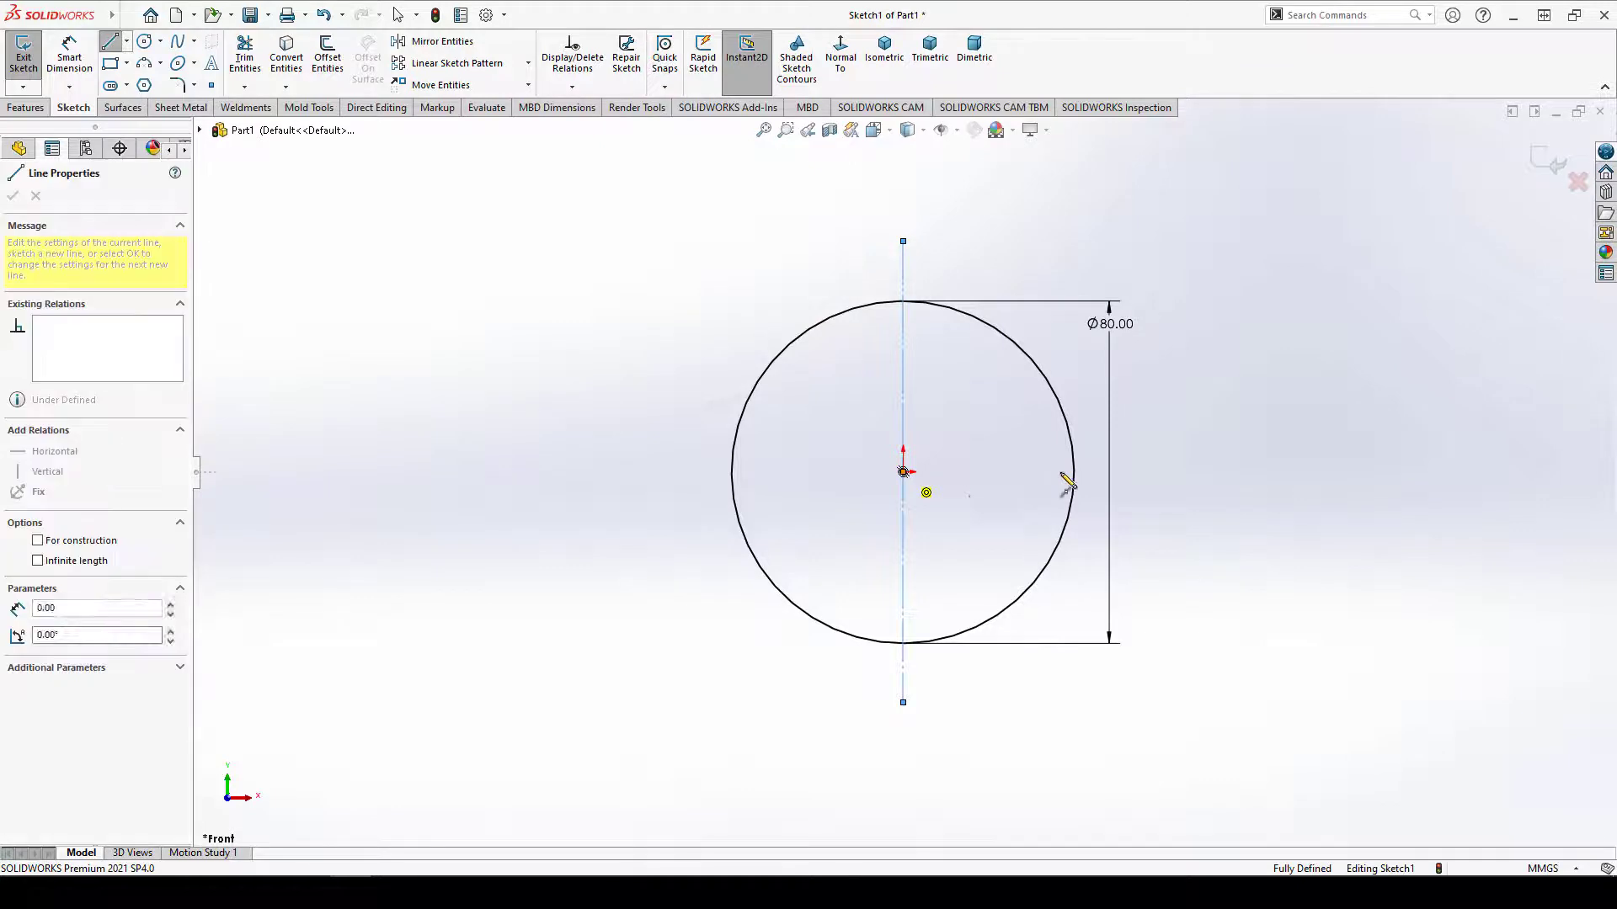
{"action": "left_click", "coordinate": [1140, 472]}
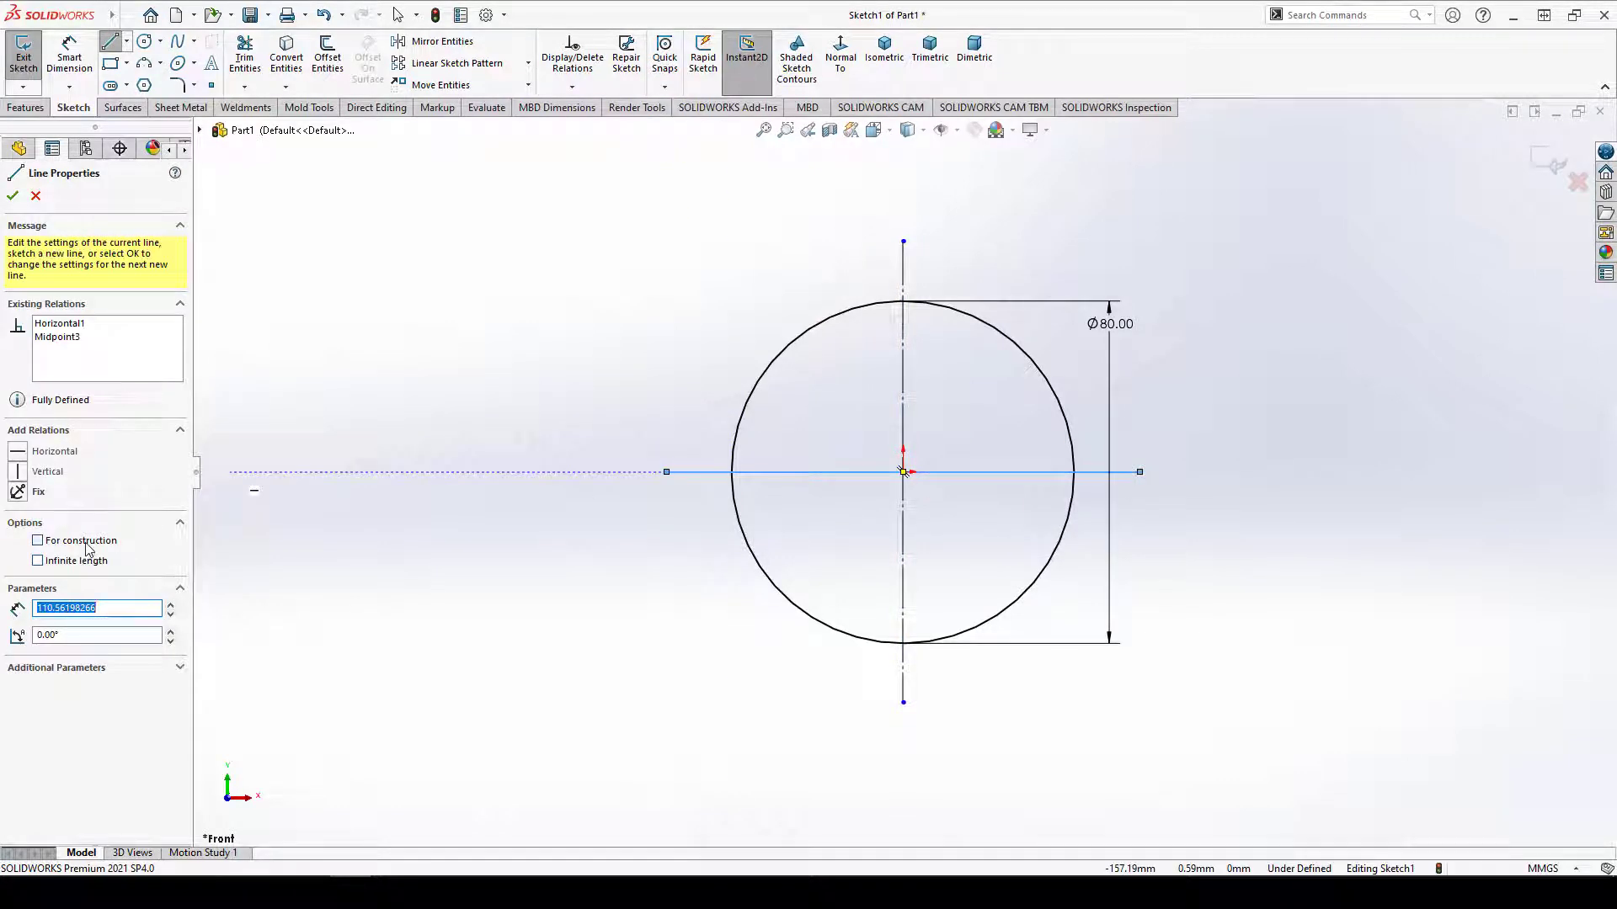
{"action": "left_click", "coordinate": [38, 541]}
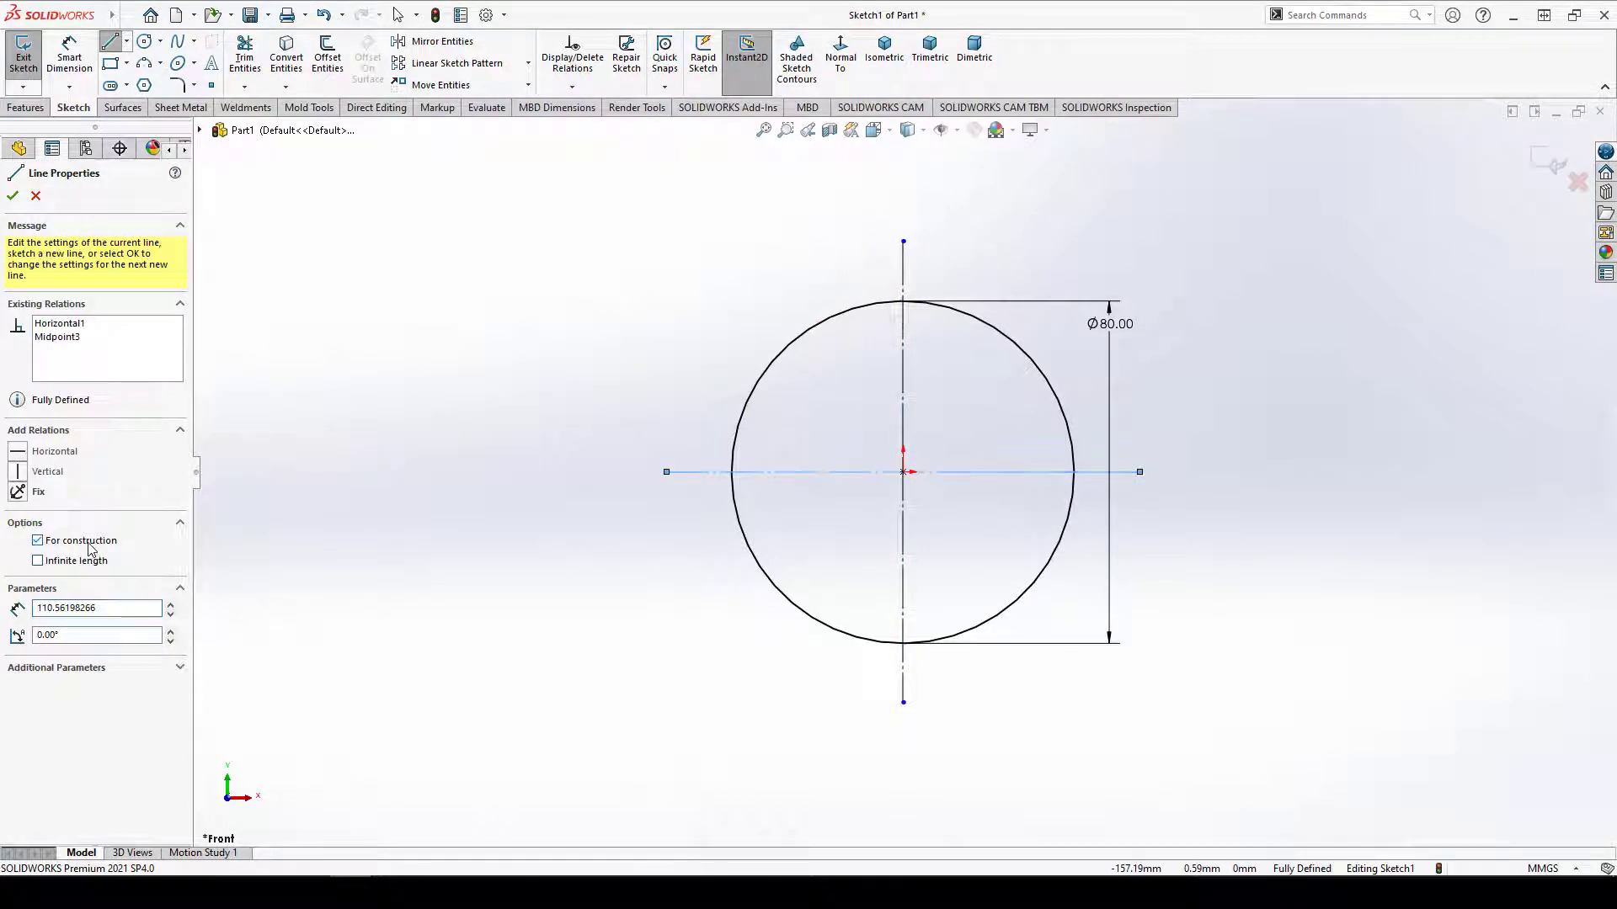
{"action": "left_click", "coordinate": [12, 196]}
{"action": "left_click", "coordinate": [13, 196]}
{"action": "left_click", "coordinate": [1543, 869]}
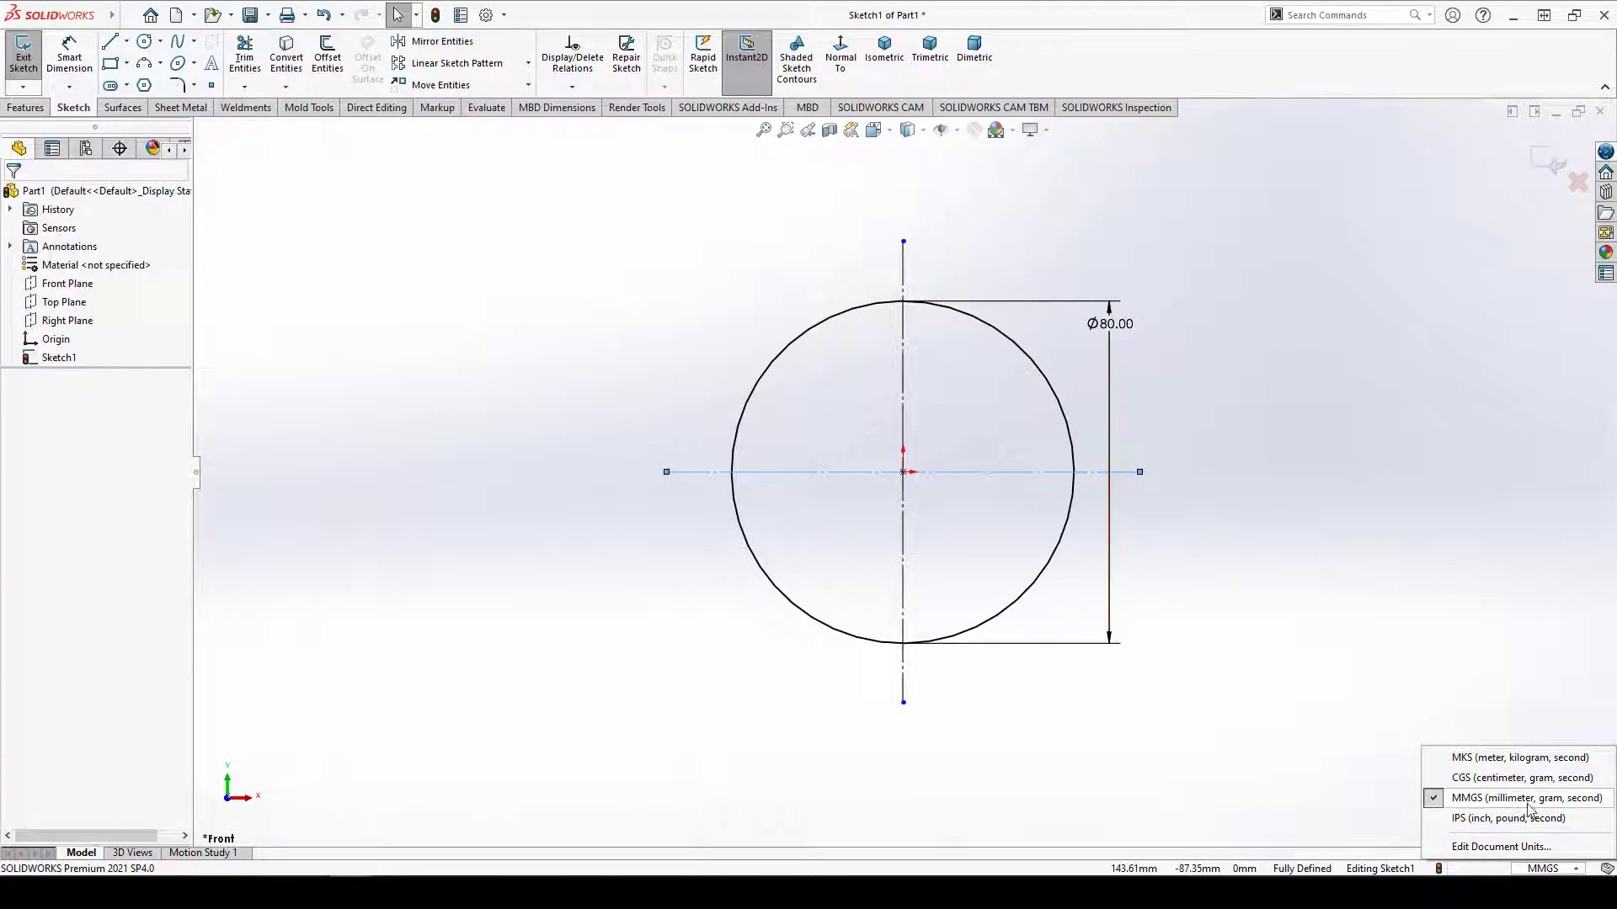
{"action": "left_click", "coordinate": [1311, 591]}
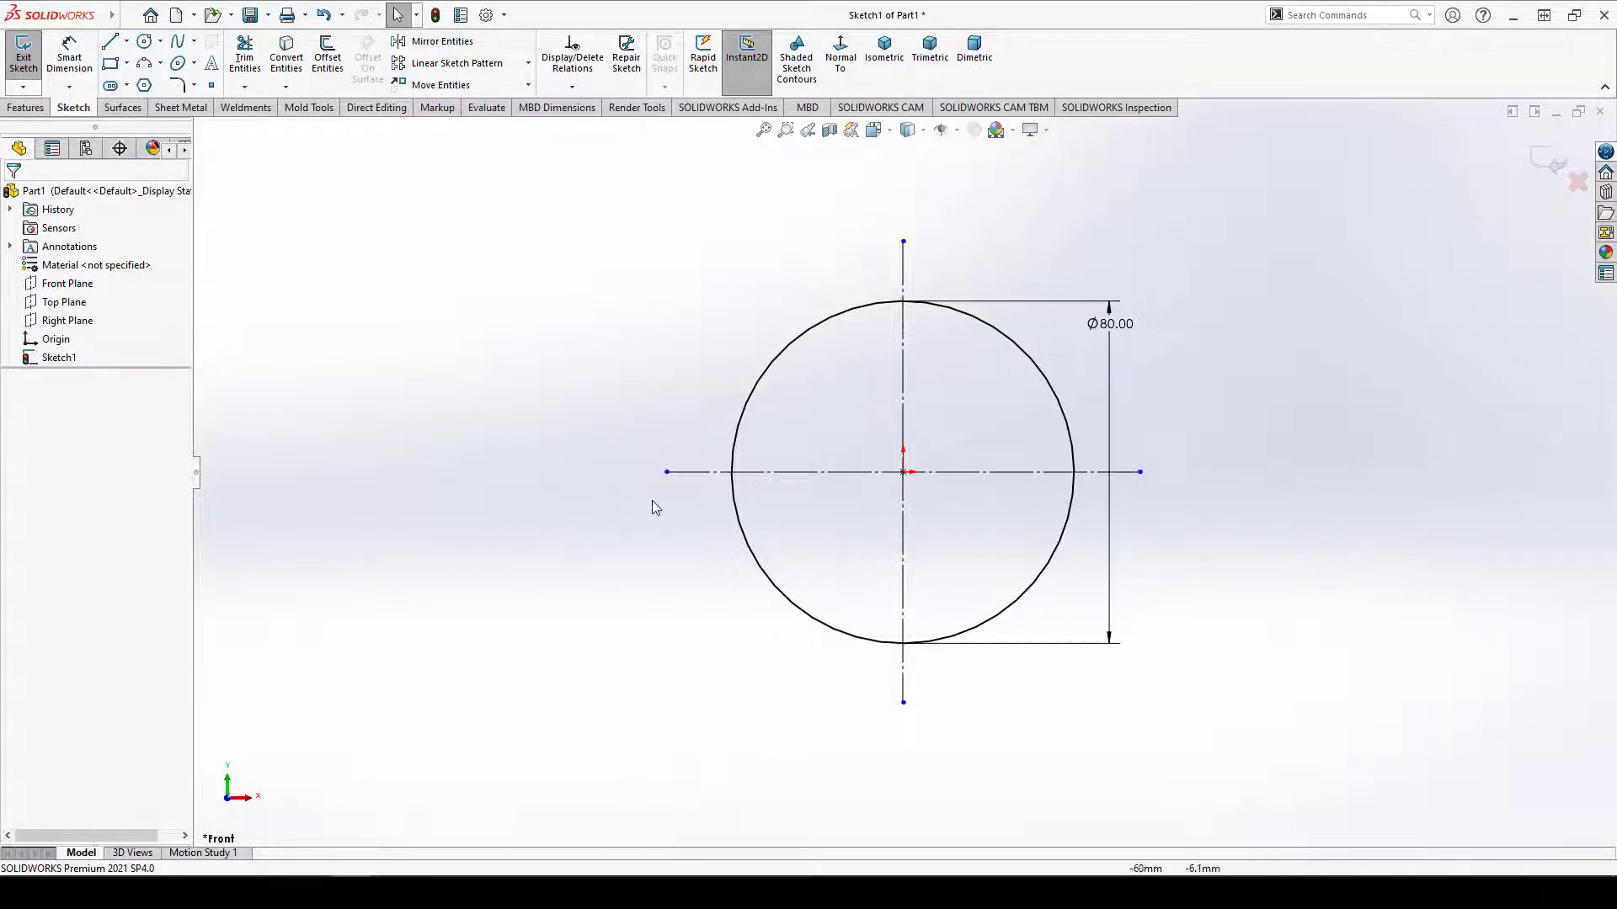
Sketch a small circle about 11.4 mm in diameter, centred on the vertical construction line about 32 mm above the origin.
{"action": "left_click", "coordinate": [144, 42]}
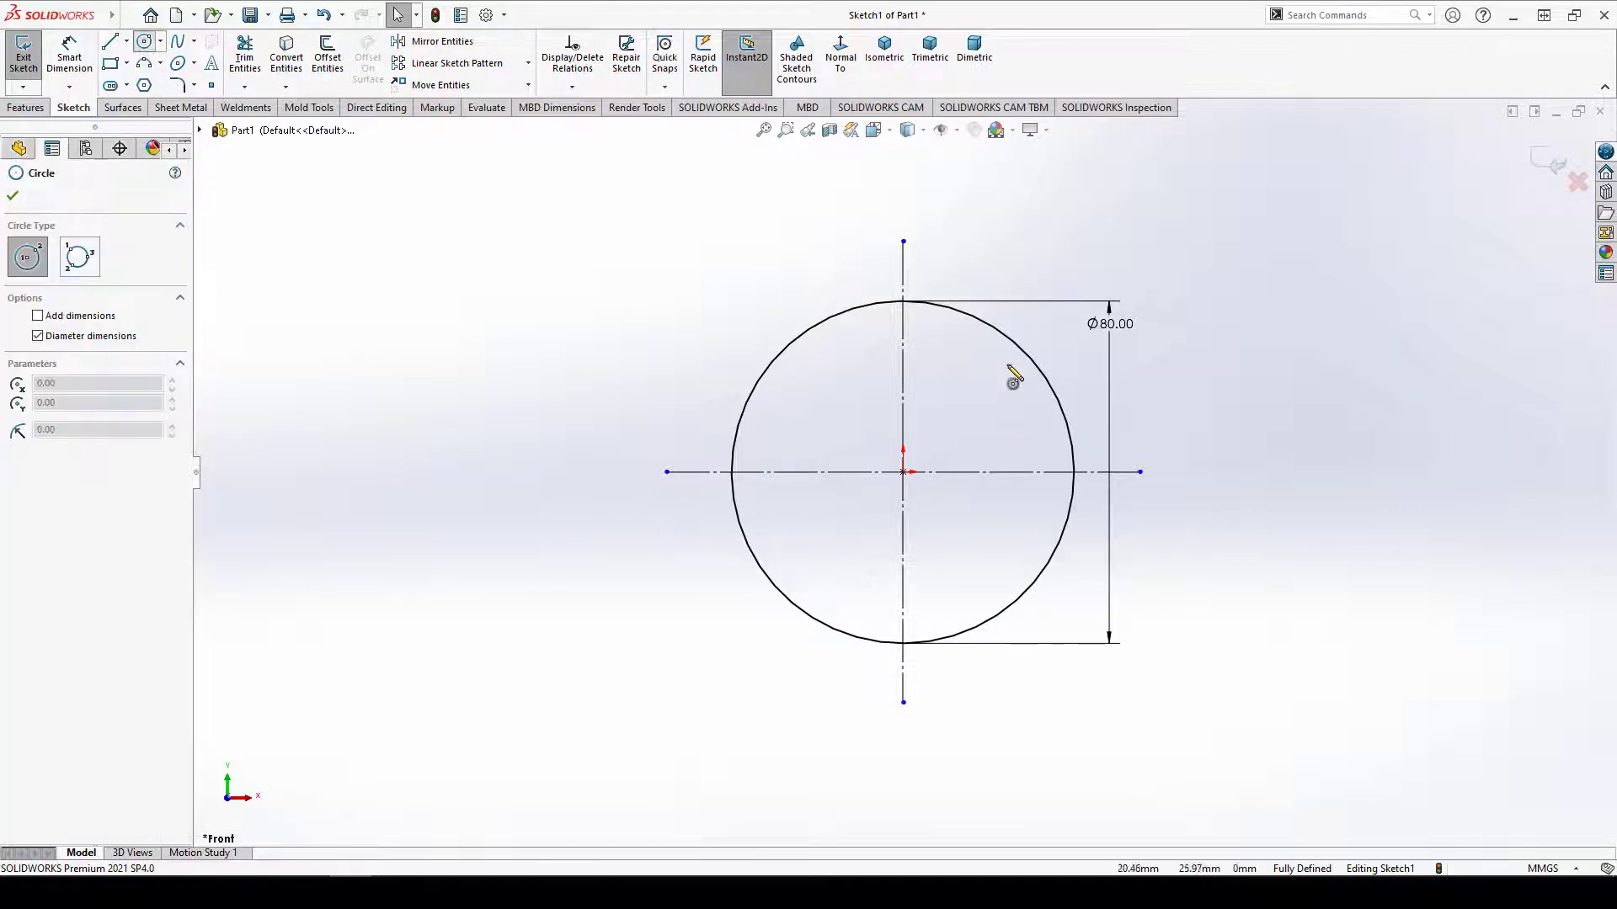
{"action": "left_click", "coordinate": [903, 334]}
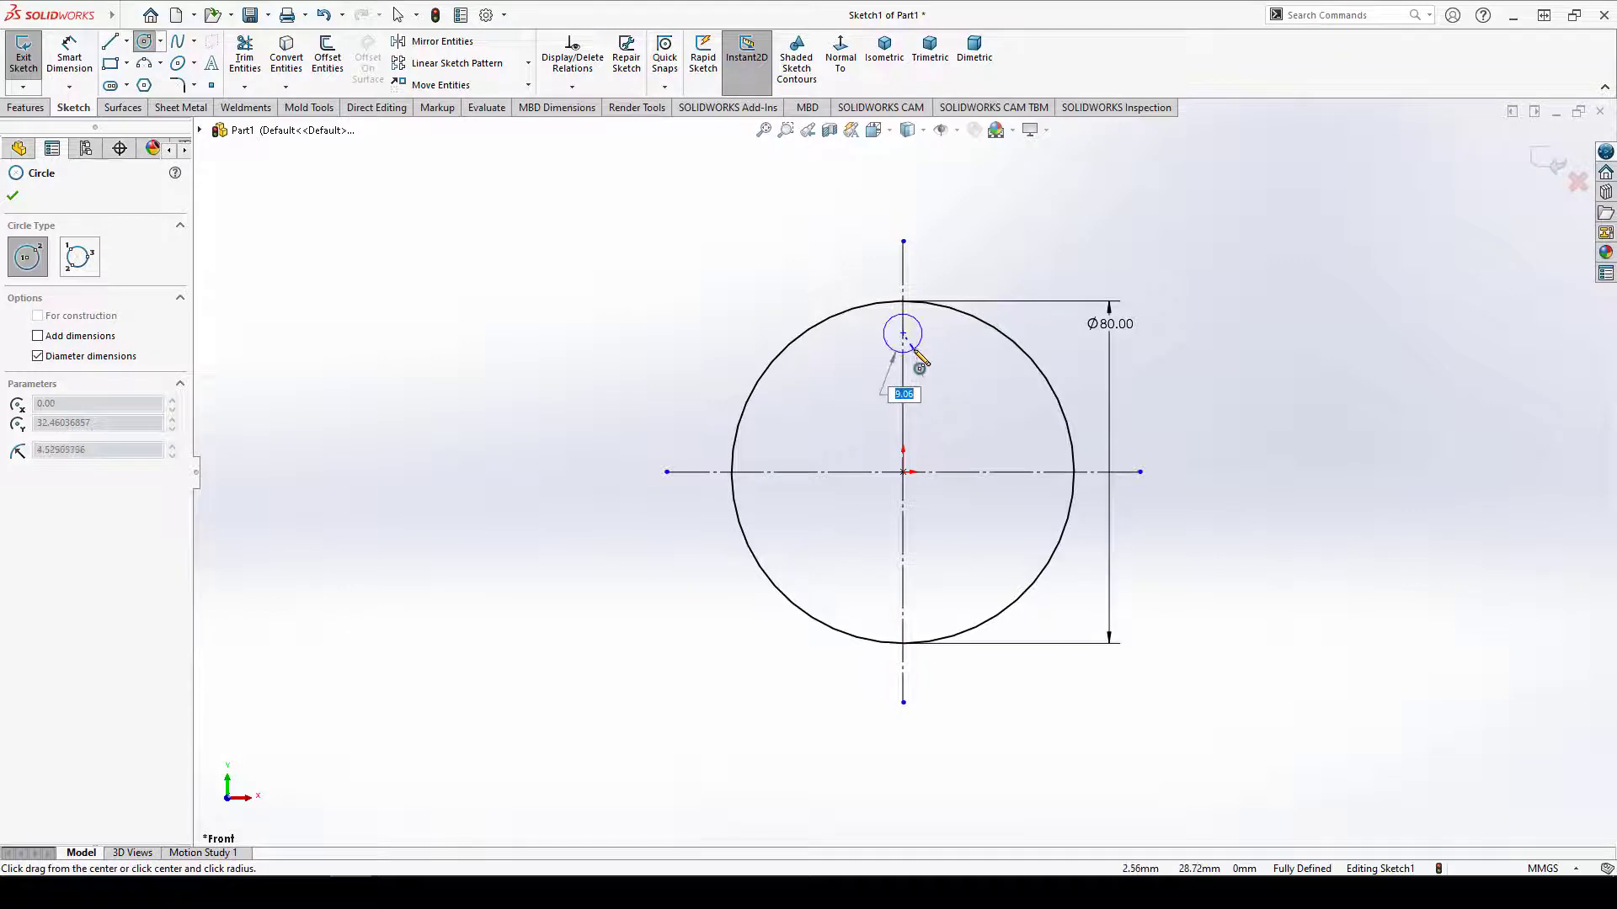
{"action": "left_click", "coordinate": [921, 355]}
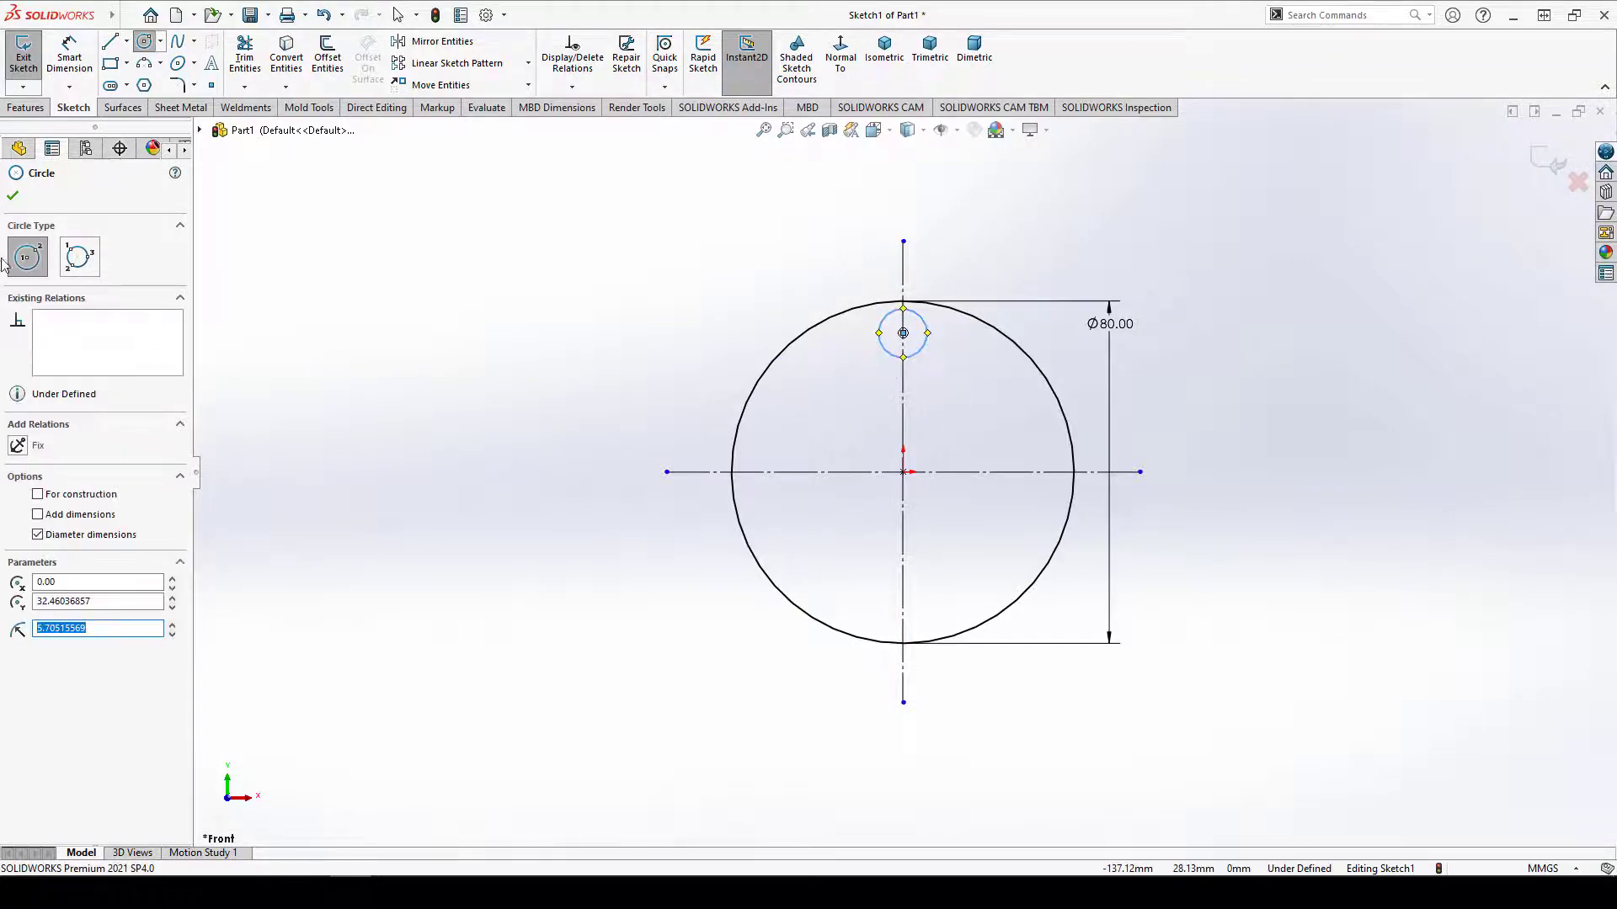
{"action": "left_click", "coordinate": [17, 196]}
Dimension the small circle with a diameter of 10 mm.
{"action": "left_click", "coordinate": [69, 54]}
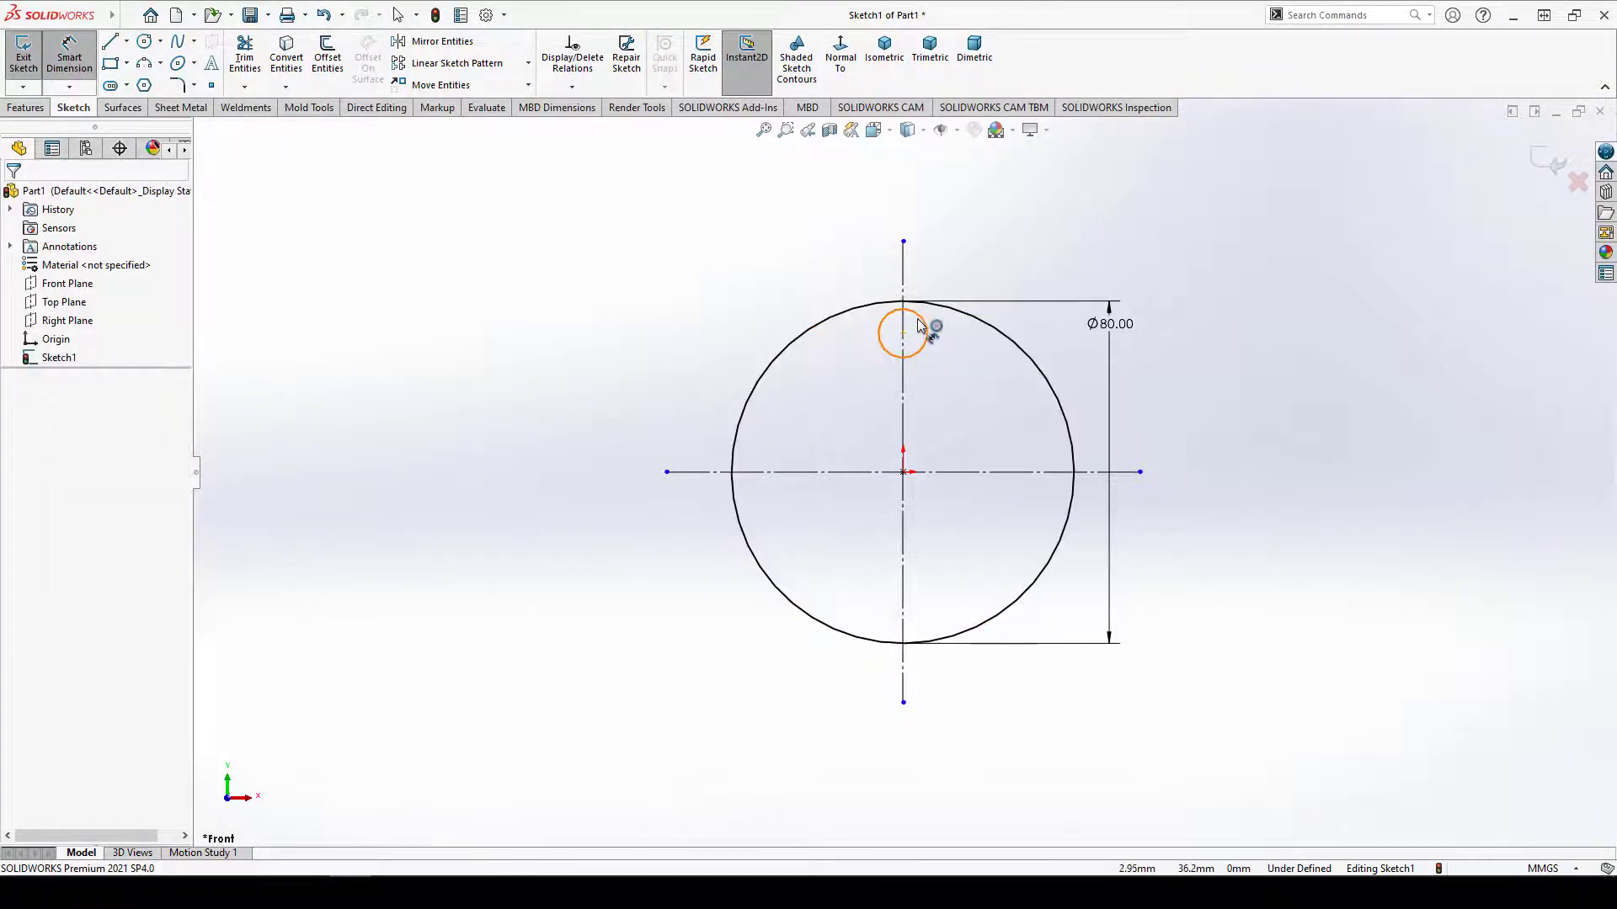
{"action": "left_click", "coordinate": [923, 327]}
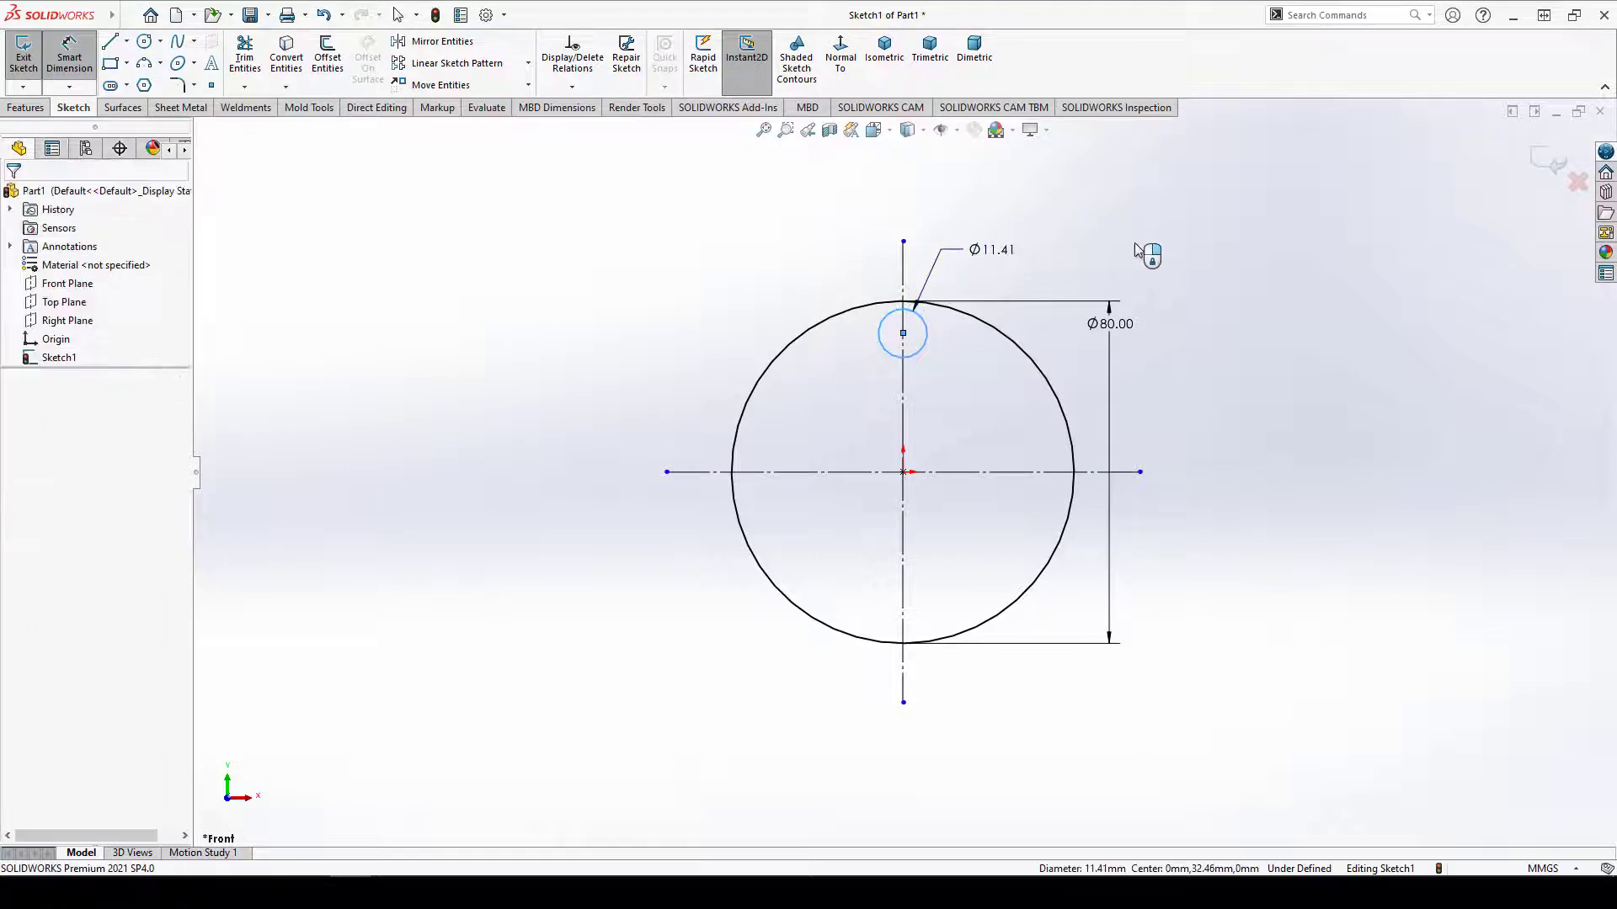
{"action": "left_click", "coordinate": [1162, 240]}
{"action": "type", "text": "10"}
{"action": "key", "text": "Return"}
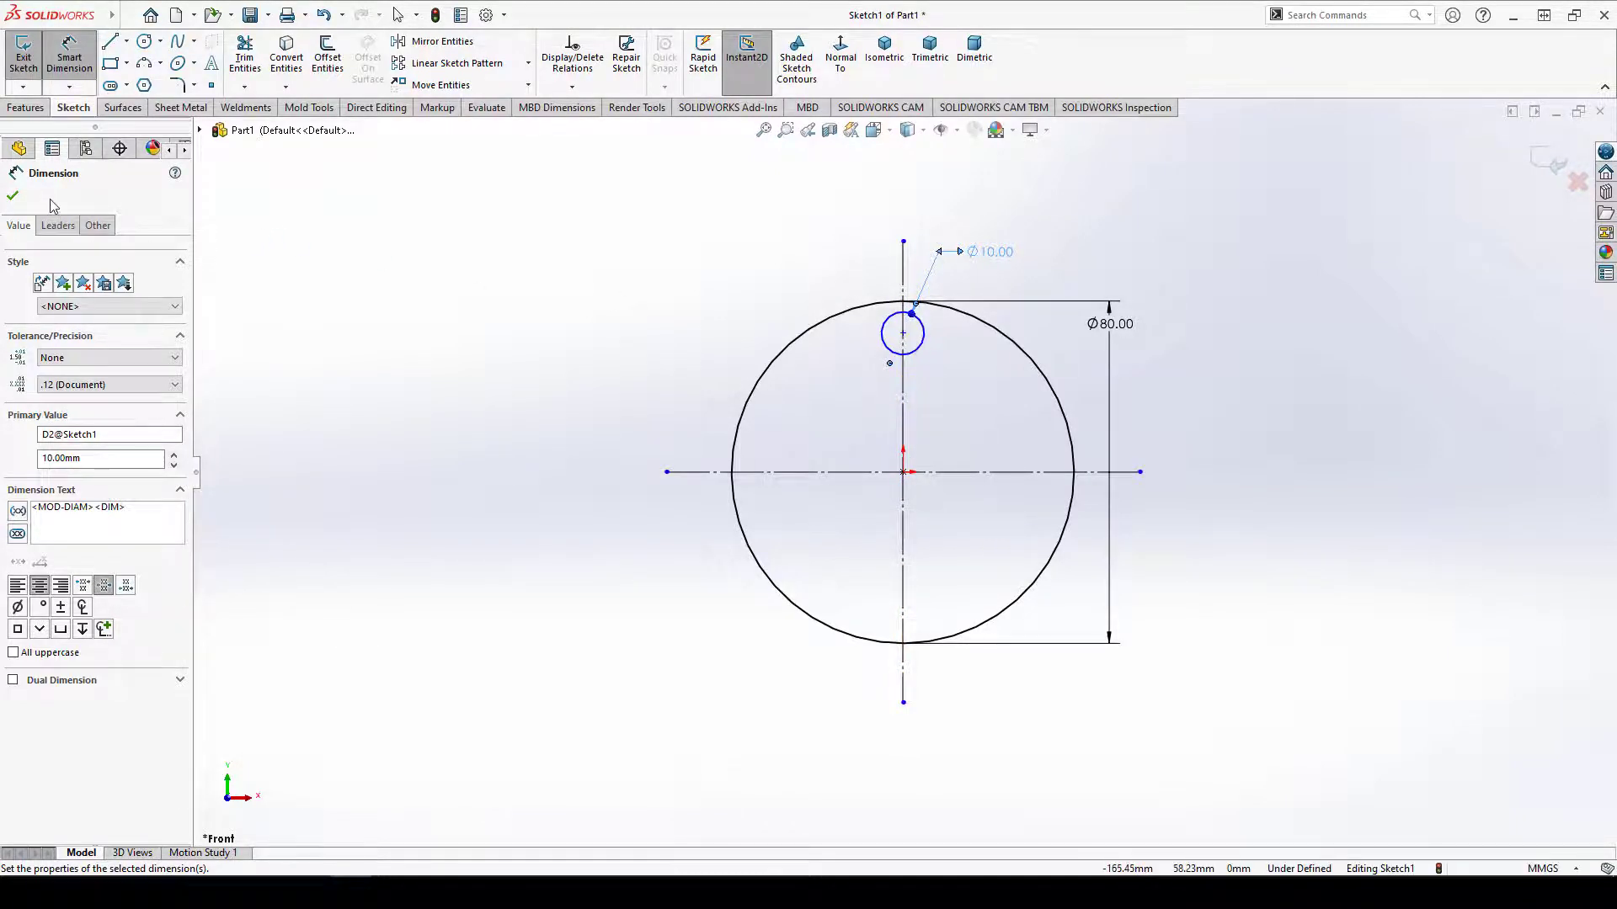
{"action": "left_click", "coordinate": [13, 196]}
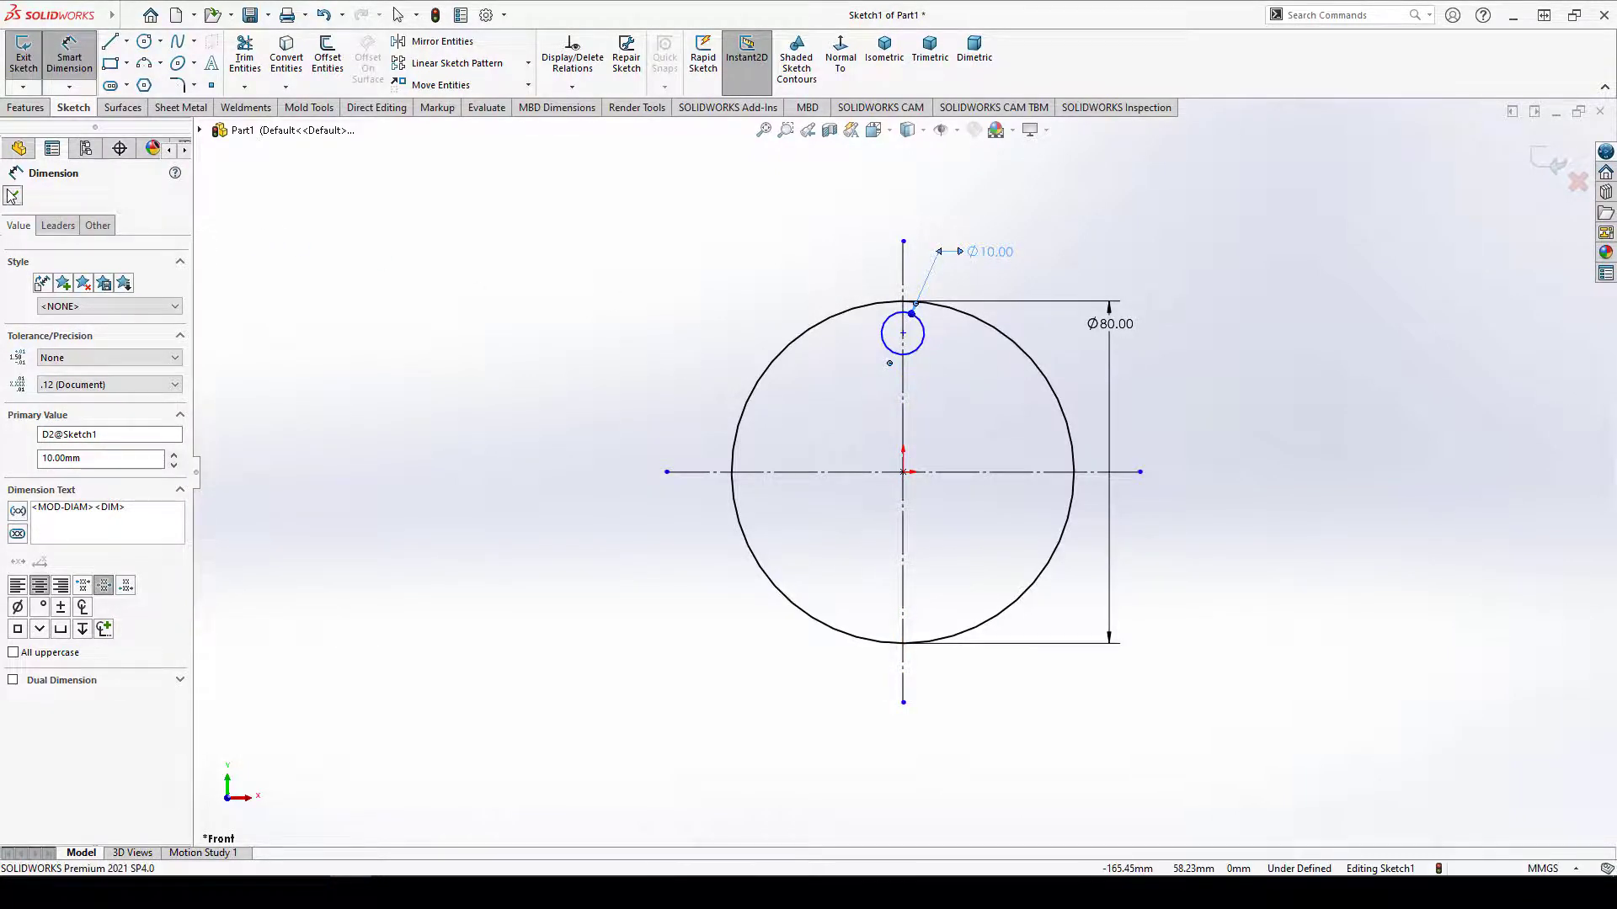
Dimension the distance from the small circle's centre to the origin as 28 mm.
{"action": "left_click", "coordinate": [903, 334]}
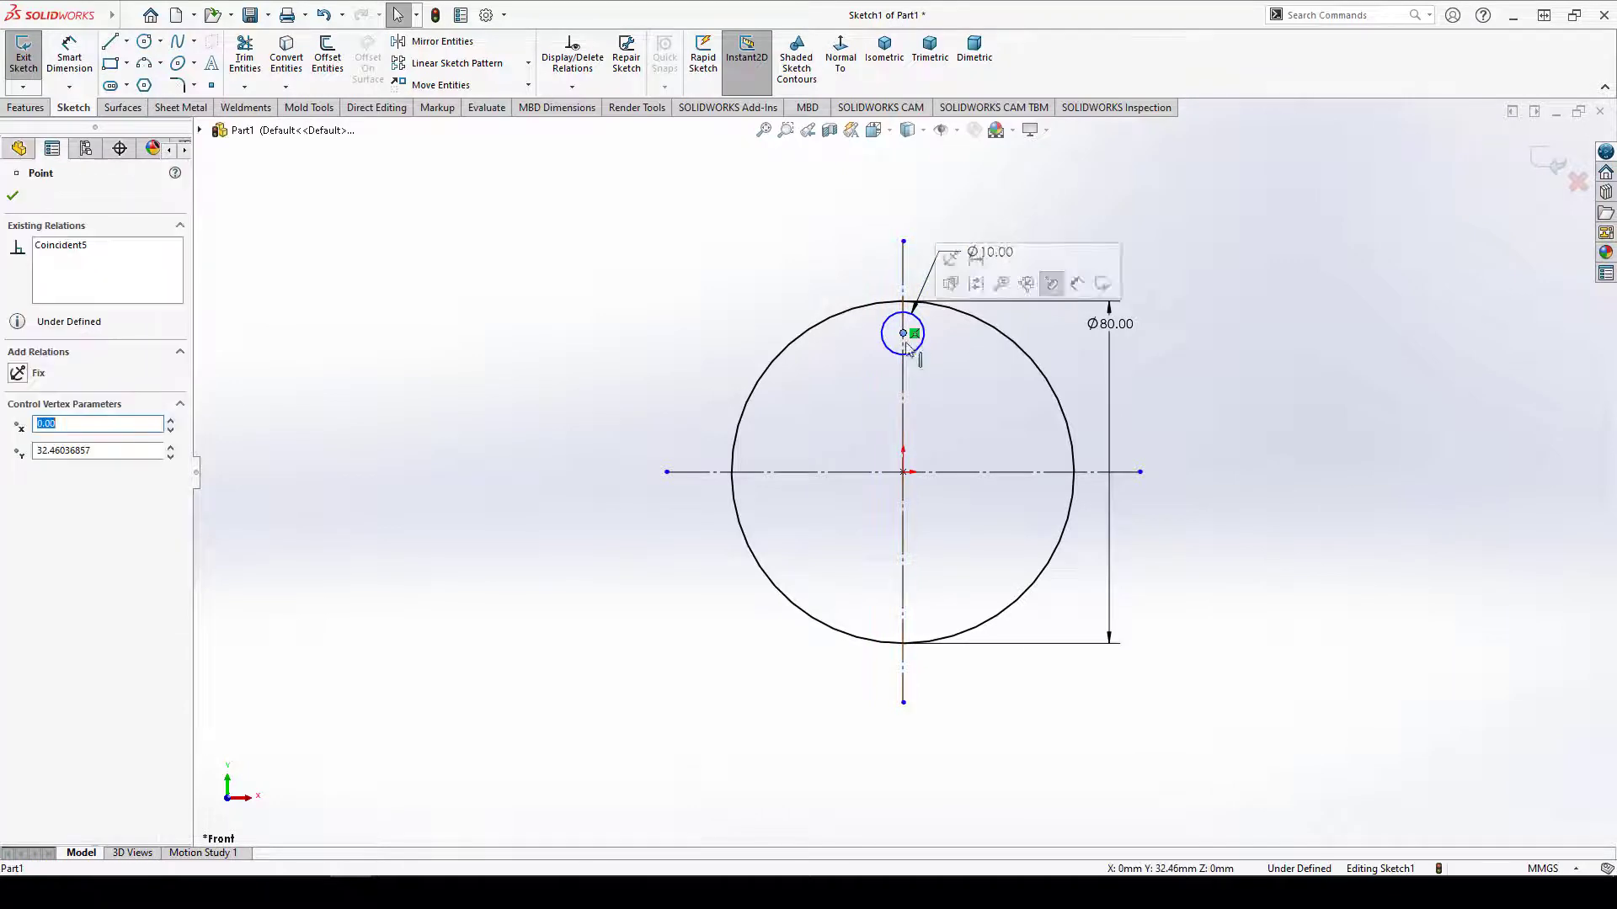
{"action": "left_click", "coordinate": [903, 472], "text": "ctrl"}
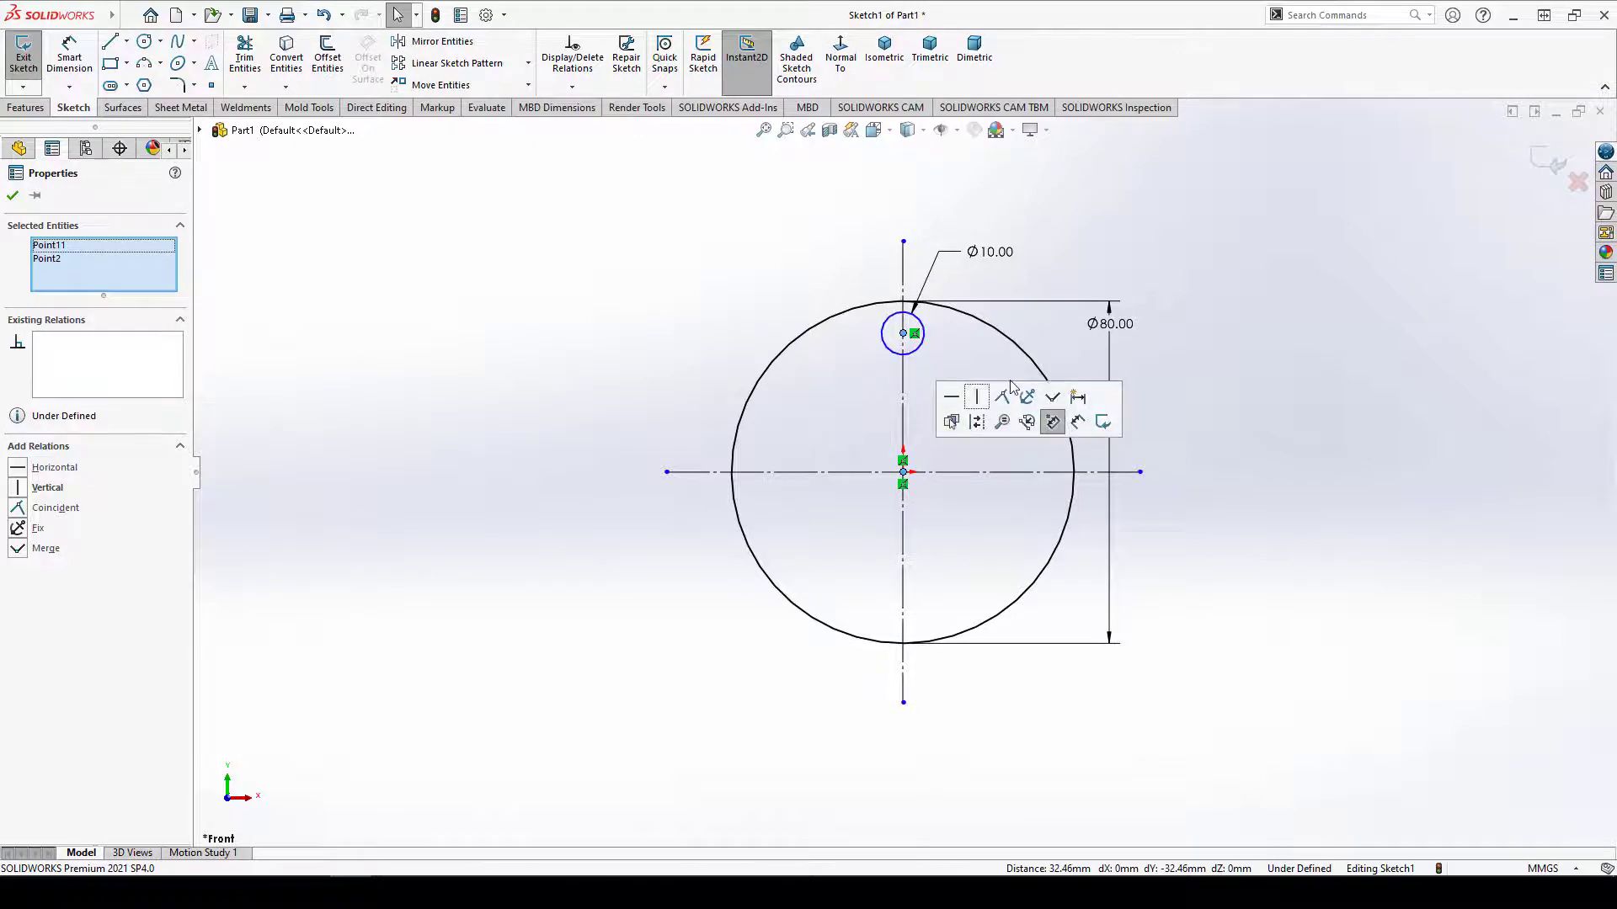
{"action": "left_click", "coordinate": [70, 59]}
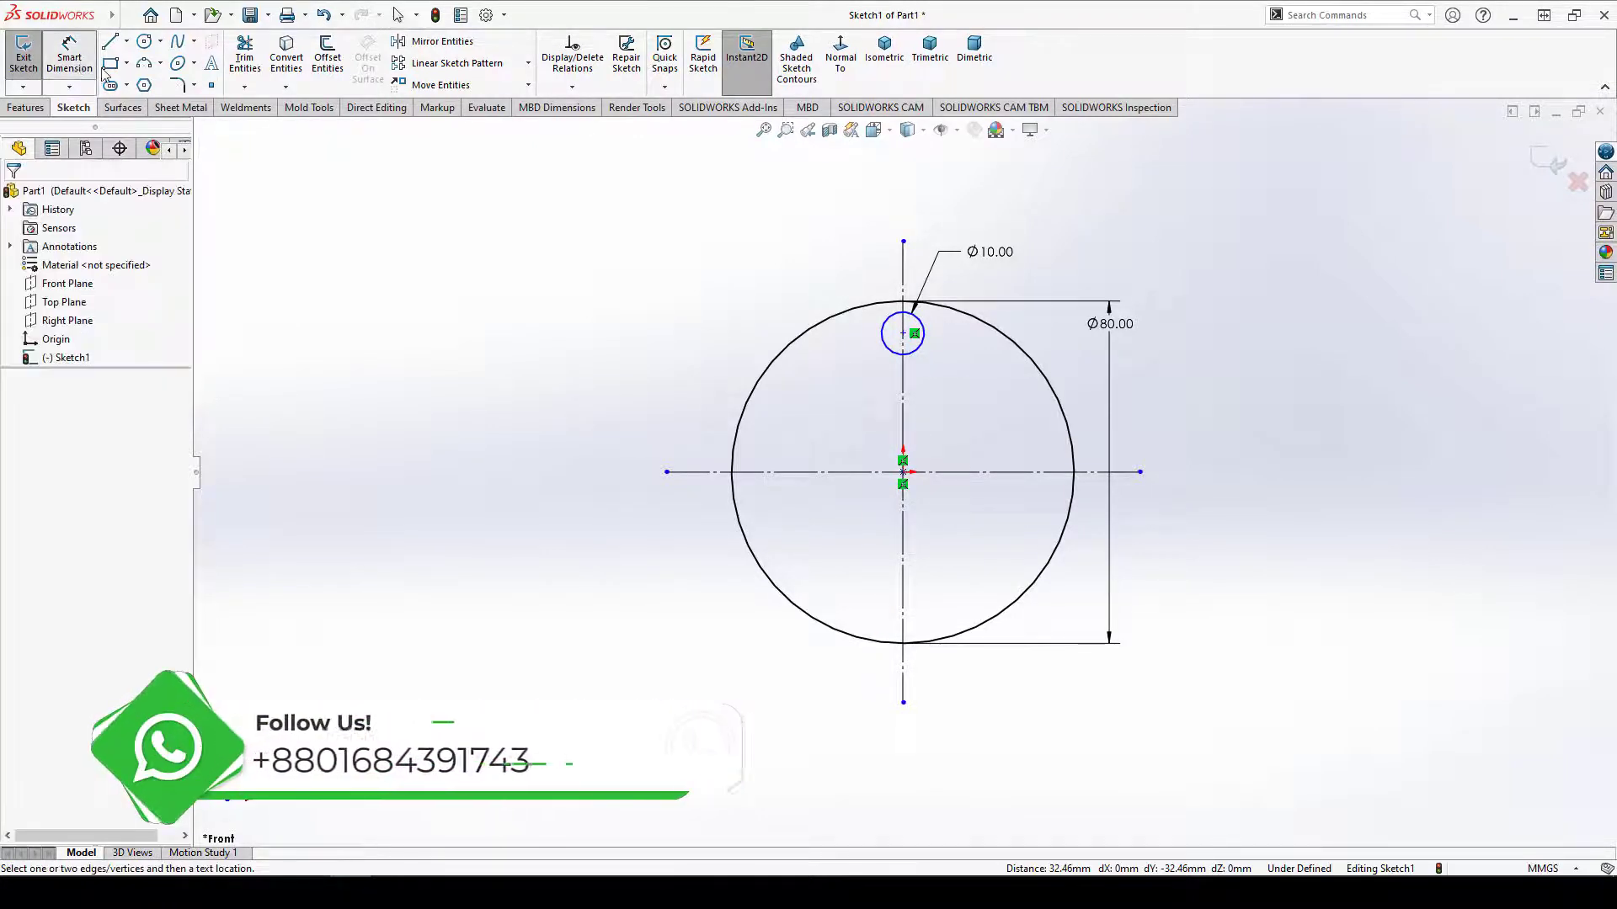
{"action": "left_click", "coordinate": [903, 334]}
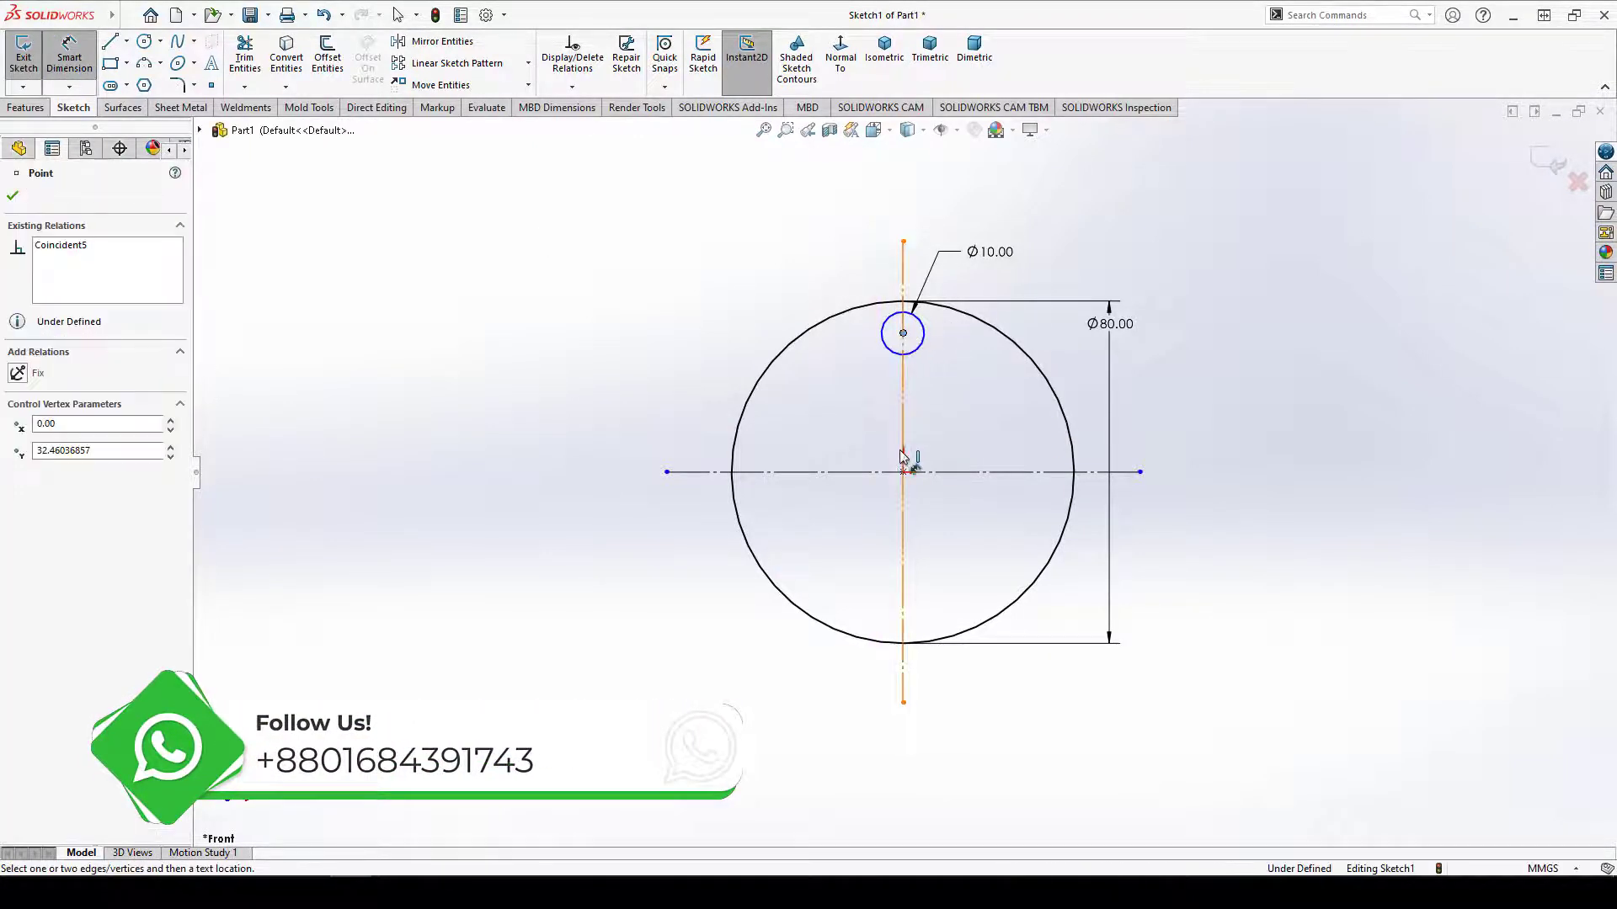
{"action": "left_click", "coordinate": [903, 471]}
{"action": "left_click", "coordinate": [1236, 442]}
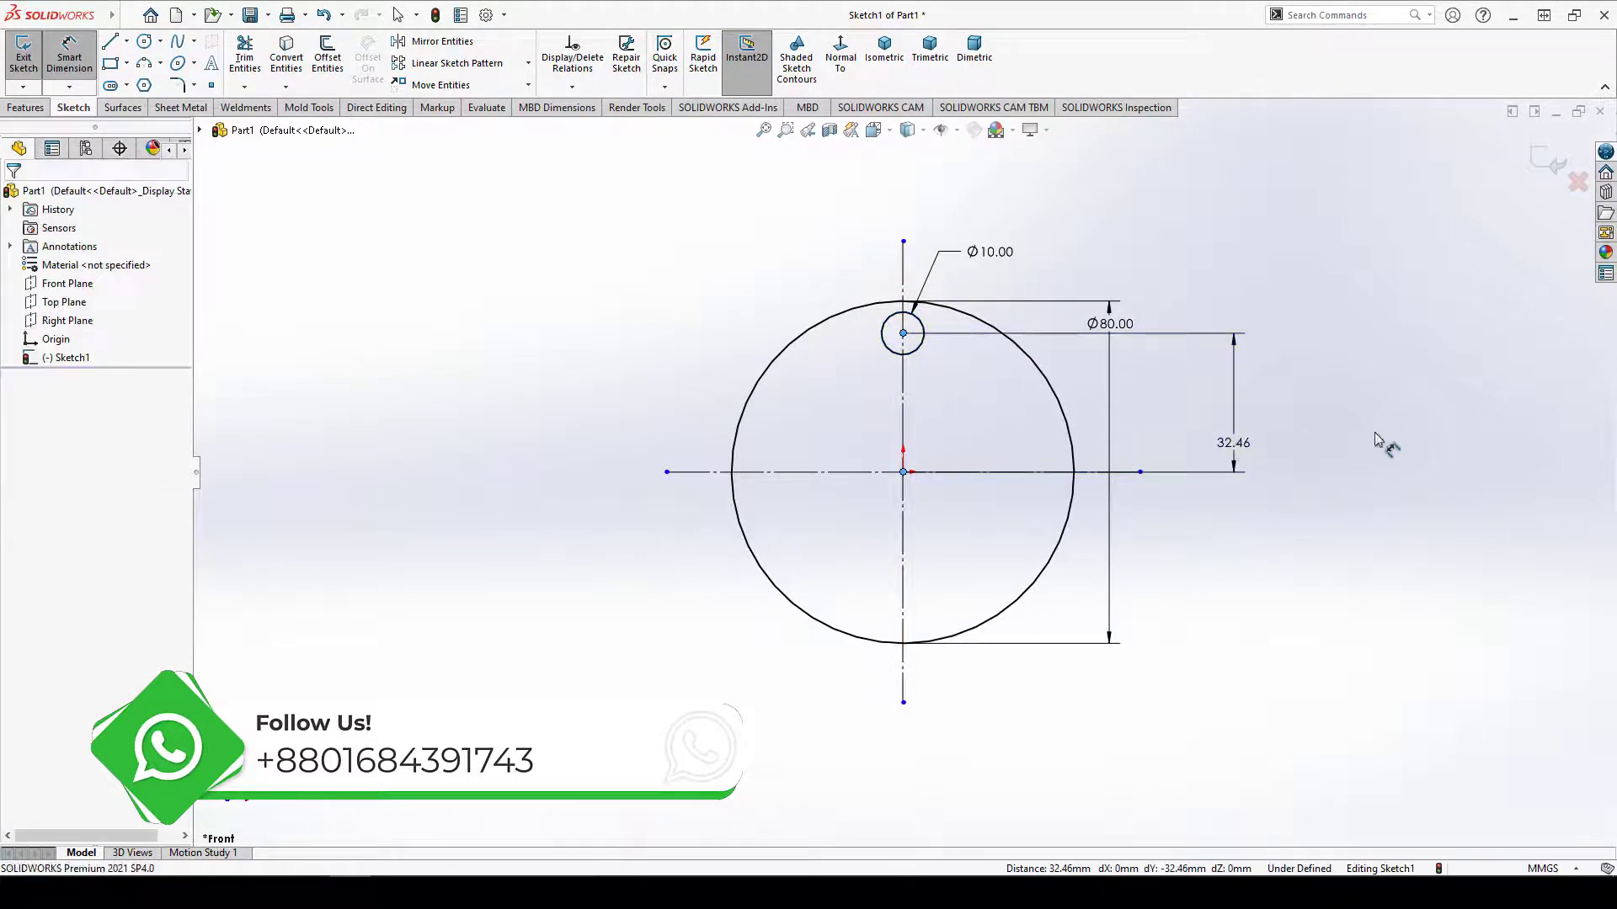
{"action": "type", "text": "28"}
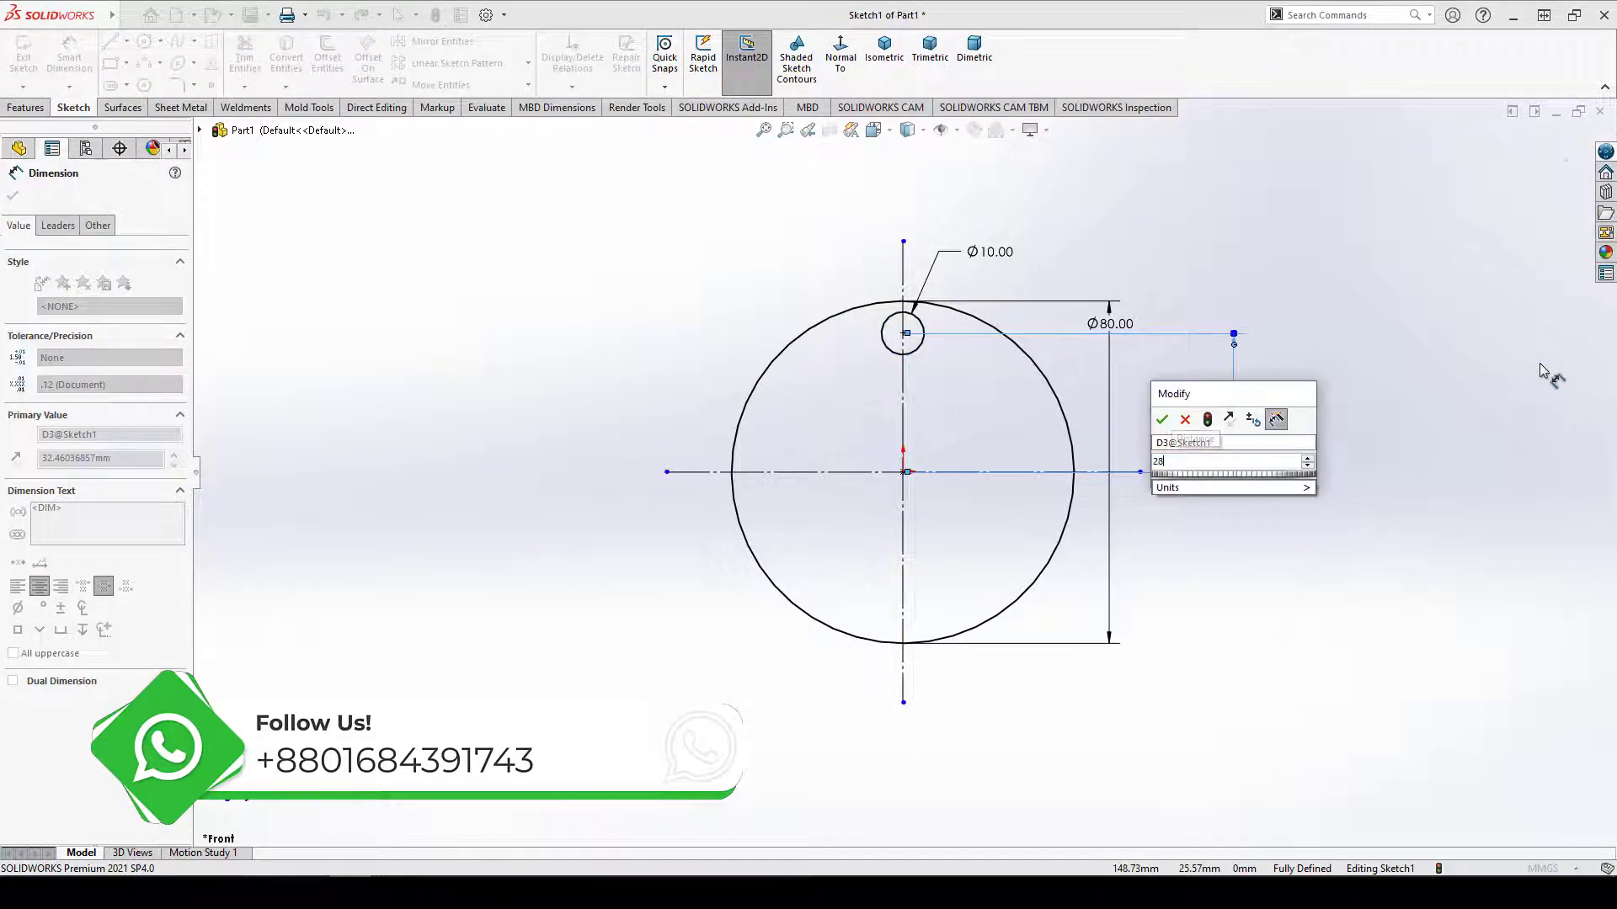
{"action": "key", "text": "Return"}
{"action": "key", "text": "Escape"}
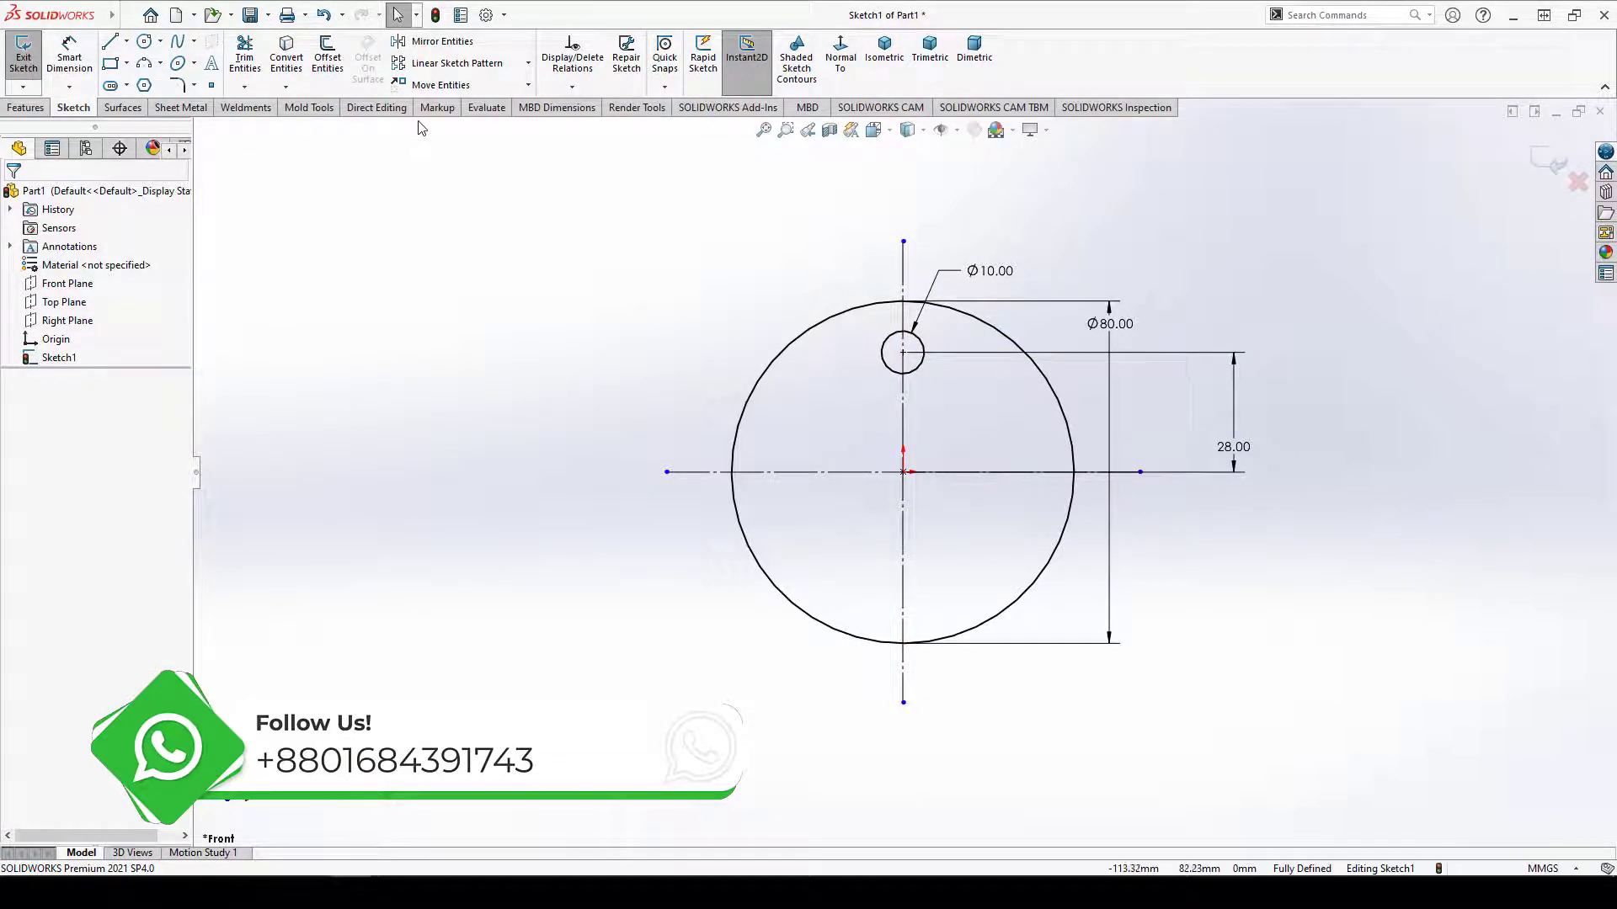
Set up a circular sketch pattern of the 10 mm circle about the origin with 4 equally spaced instances over 360 degrees.
{"action": "left_click", "coordinate": [528, 63]}
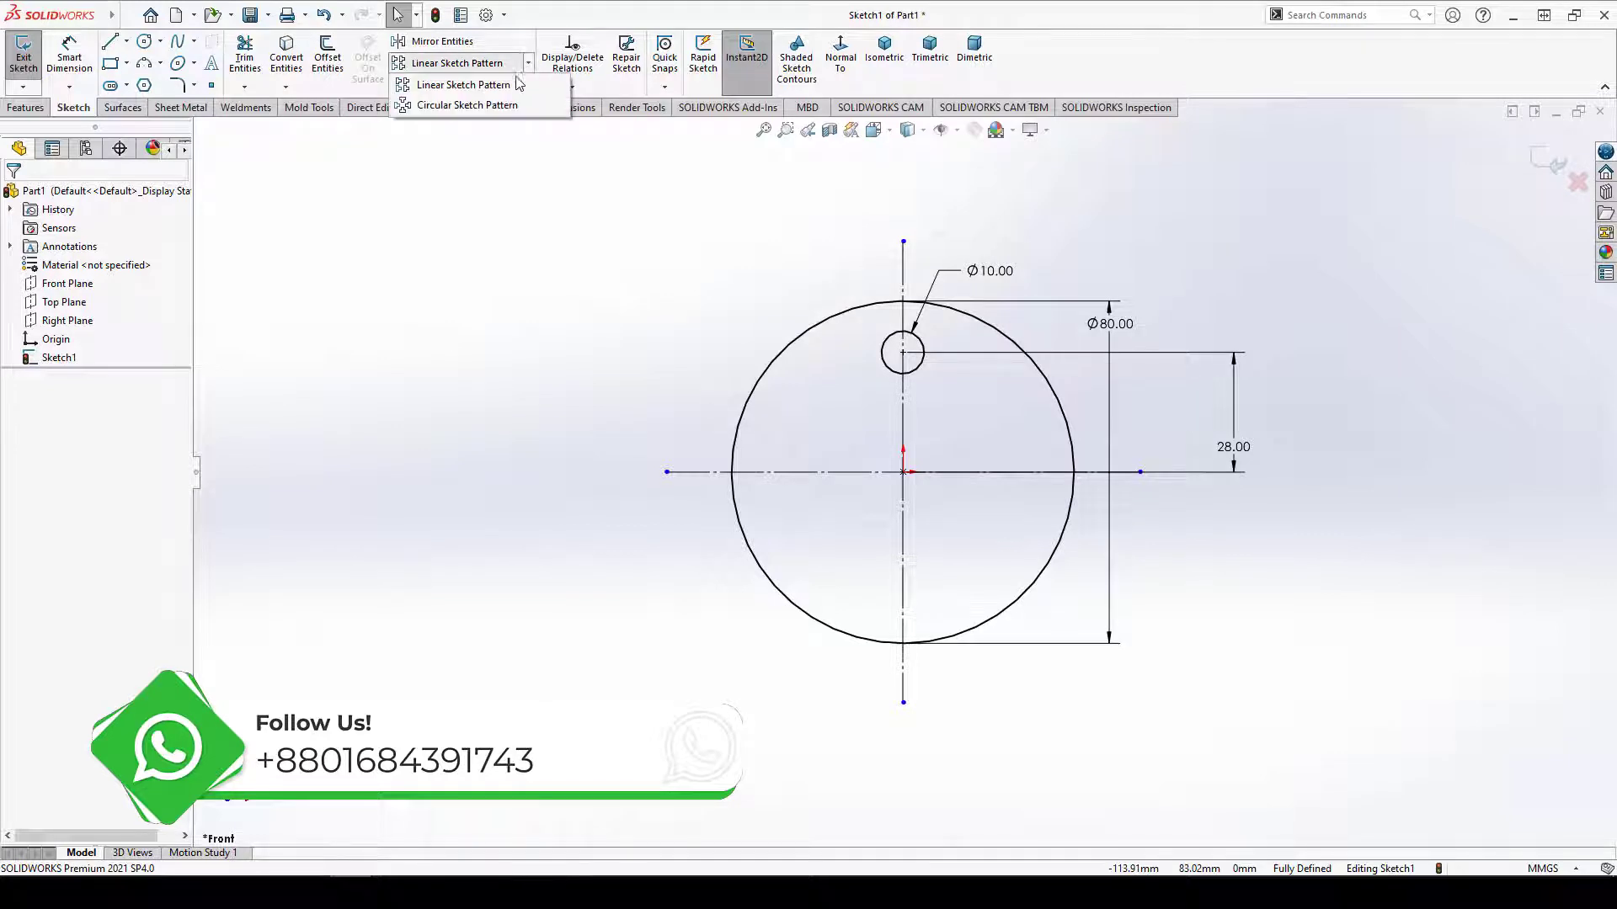
{"action": "left_click", "coordinate": [461, 104]}
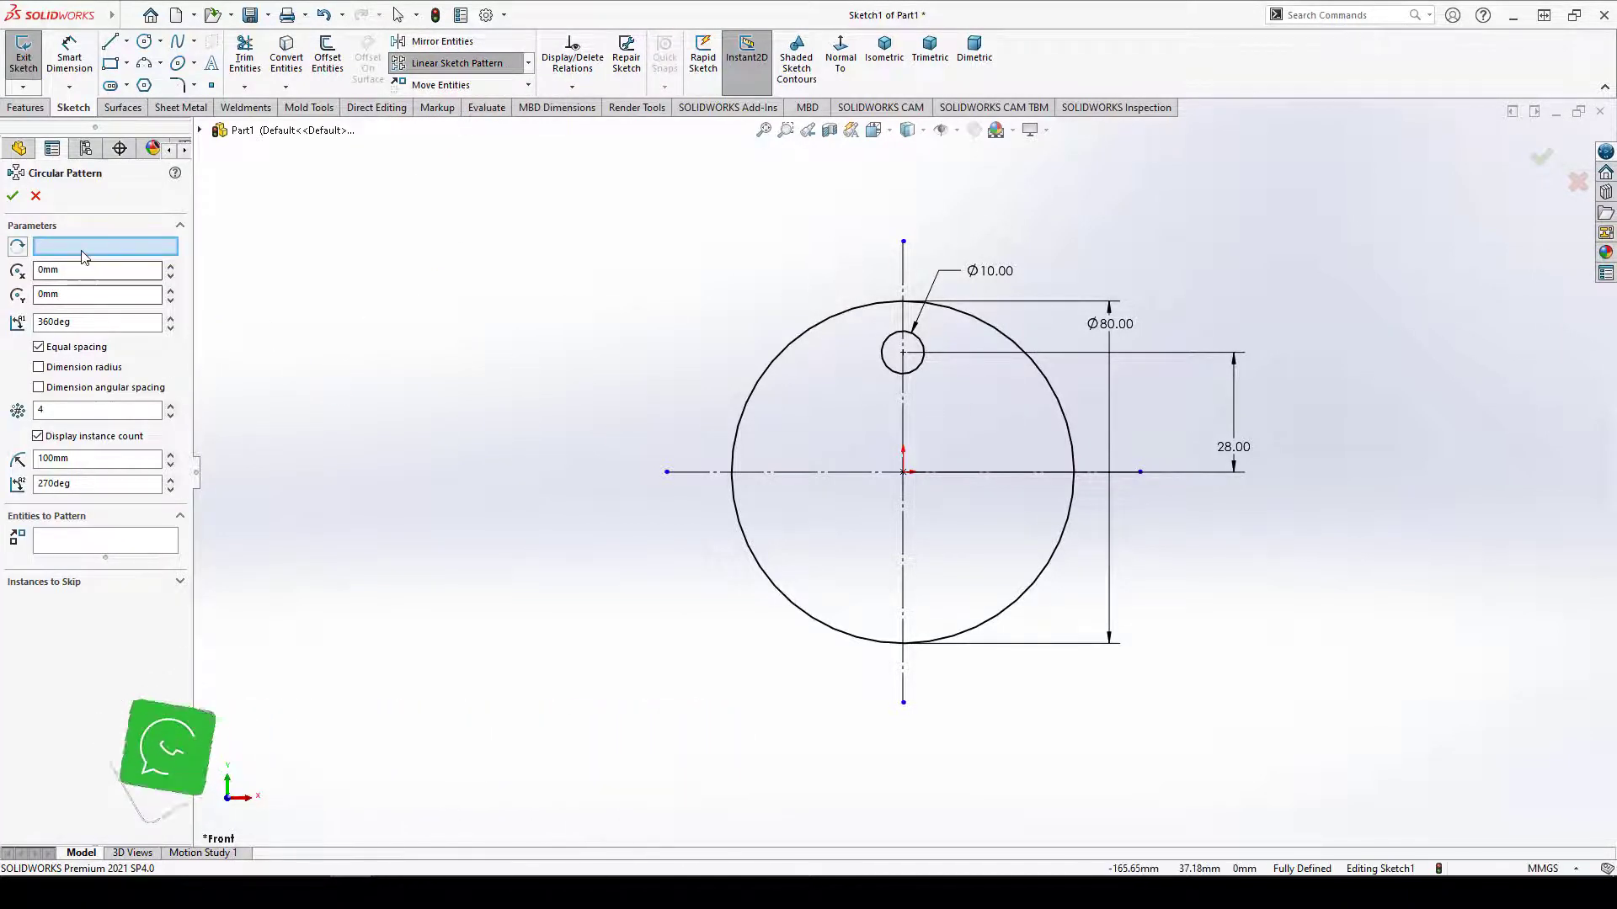
{"action": "left_click", "coordinate": [12, 244]}
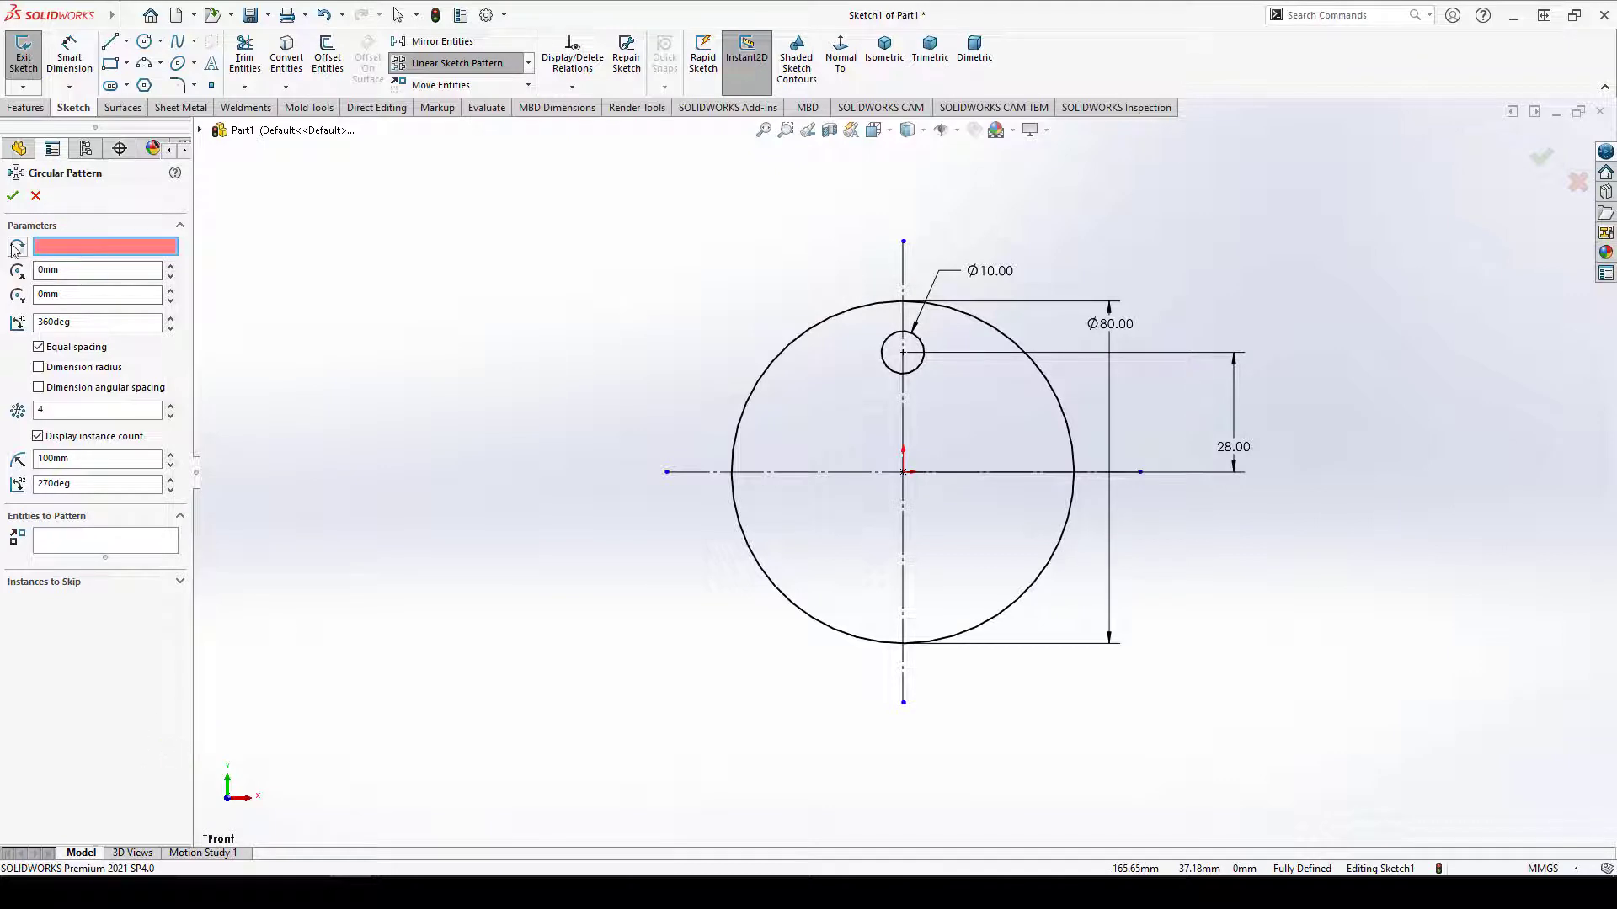
{"action": "left_click", "coordinate": [893, 338]}
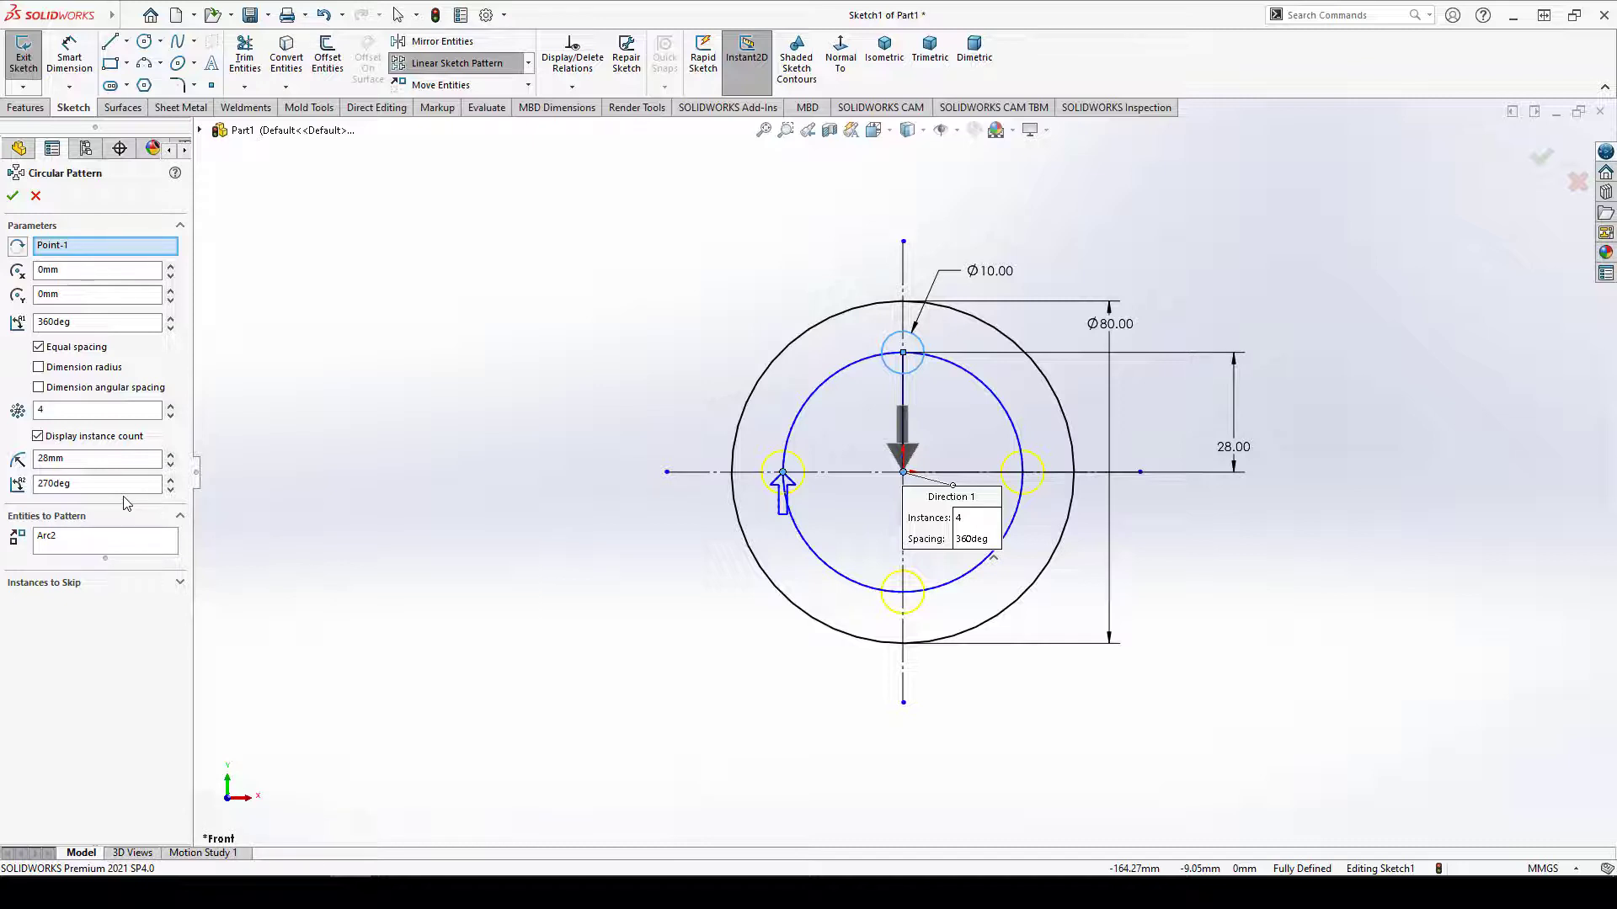
{"action": "left_click", "coordinate": [105, 542]}
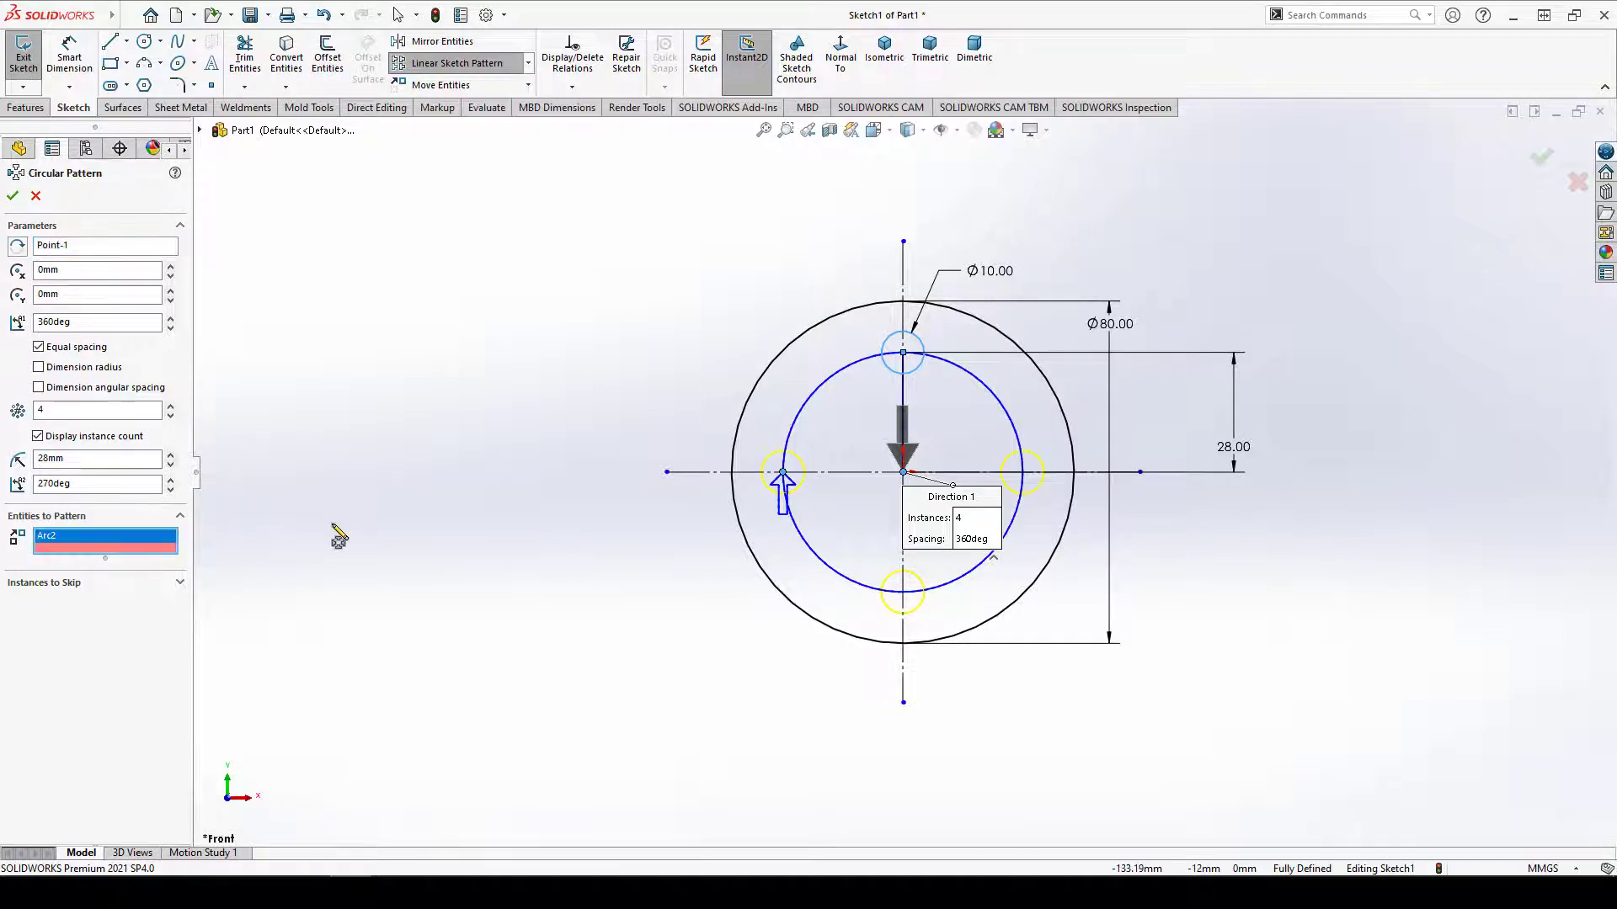
Skip instance 2 at the right end of the horizontal centreline and accept the circular pattern.
{"action": "left_click", "coordinate": [179, 585]}
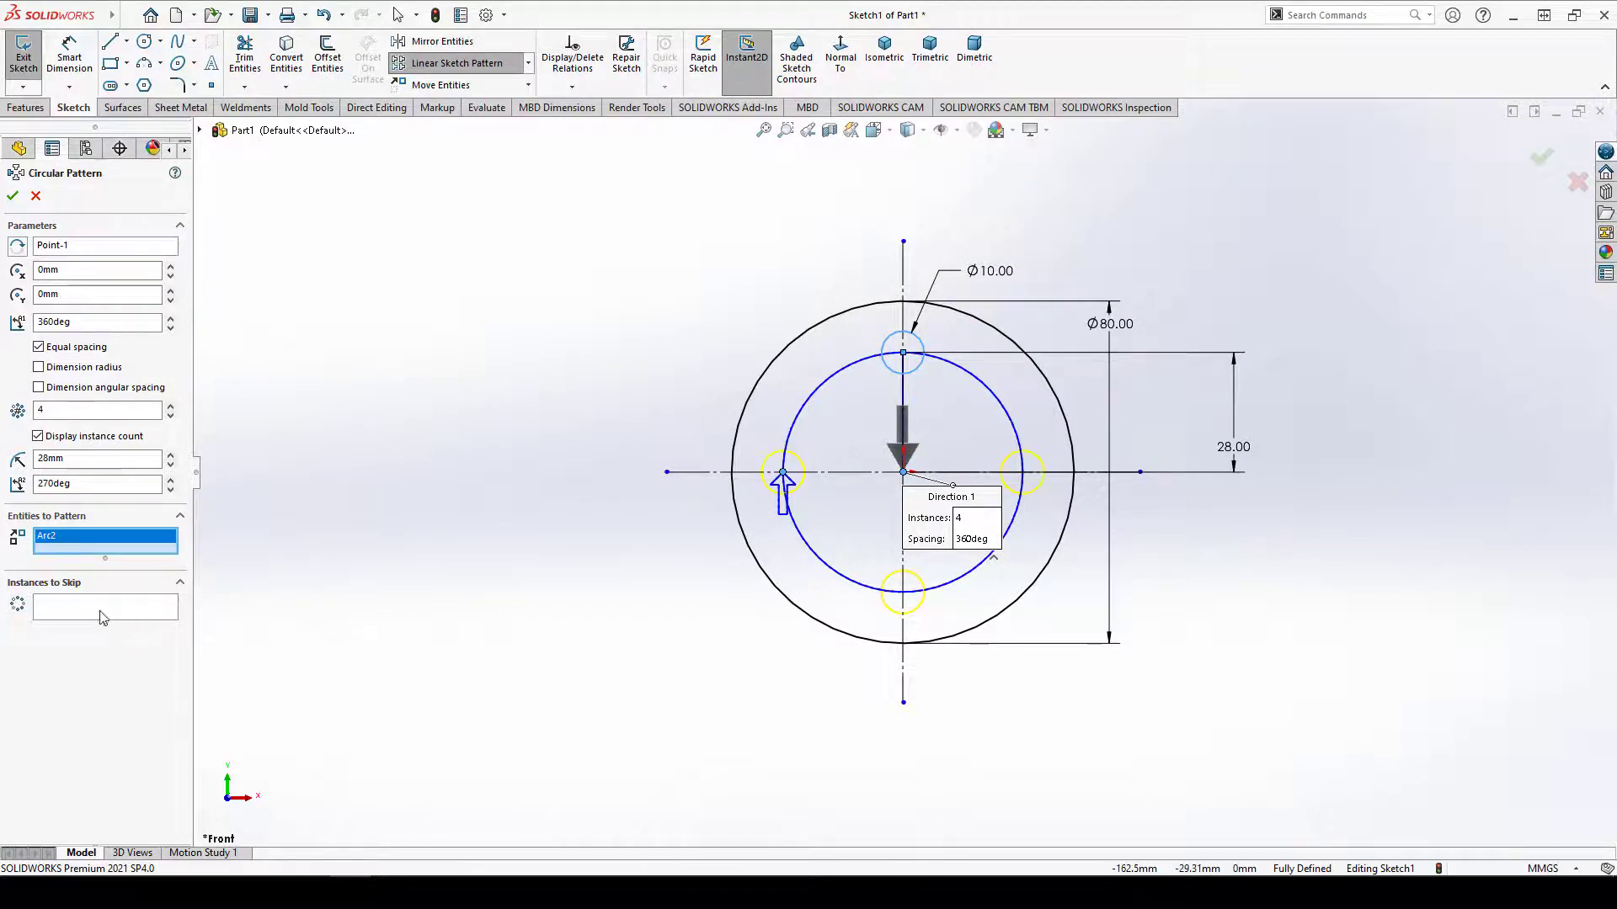
{"action": "left_click", "coordinate": [71, 615]}
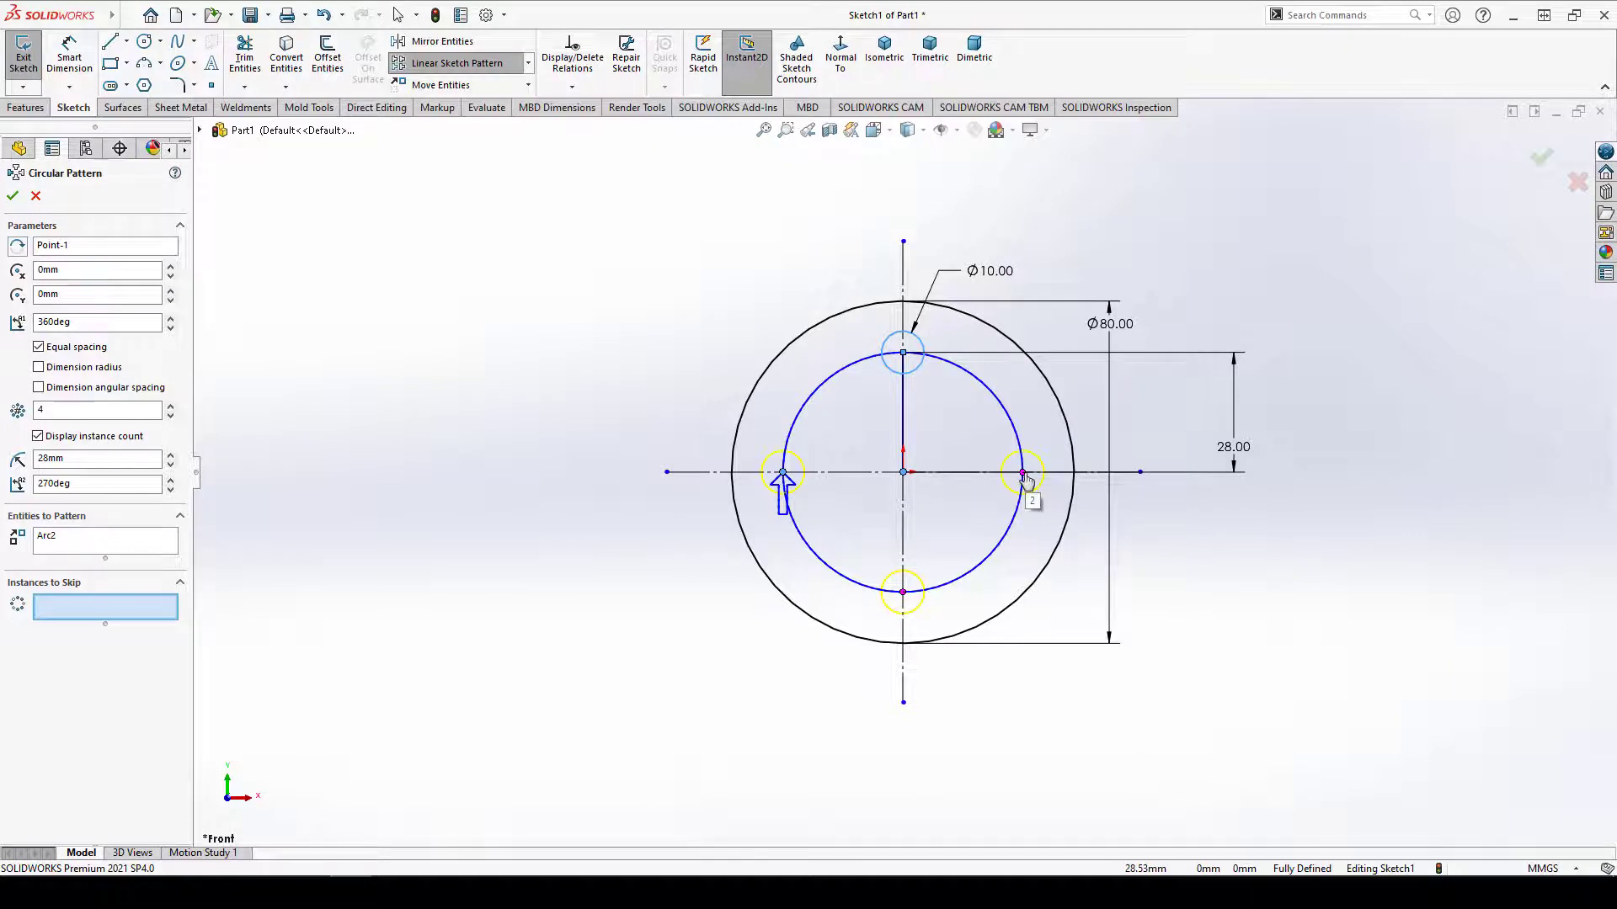
{"action": "left_click", "coordinate": [1023, 474]}
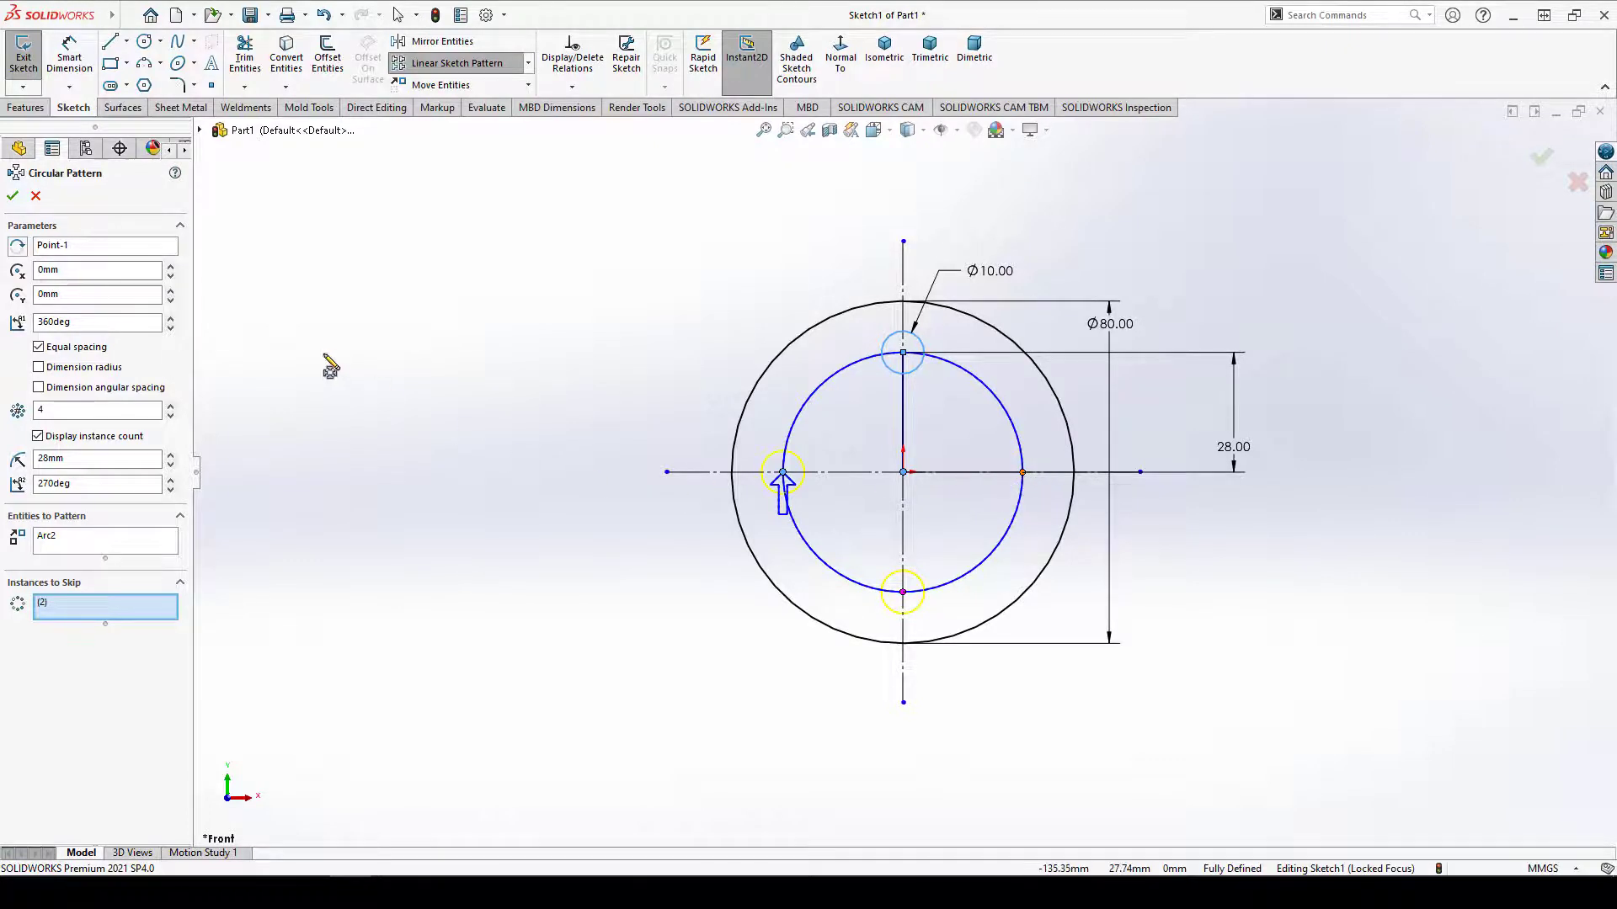
{"action": "left_click", "coordinate": [12, 195]}
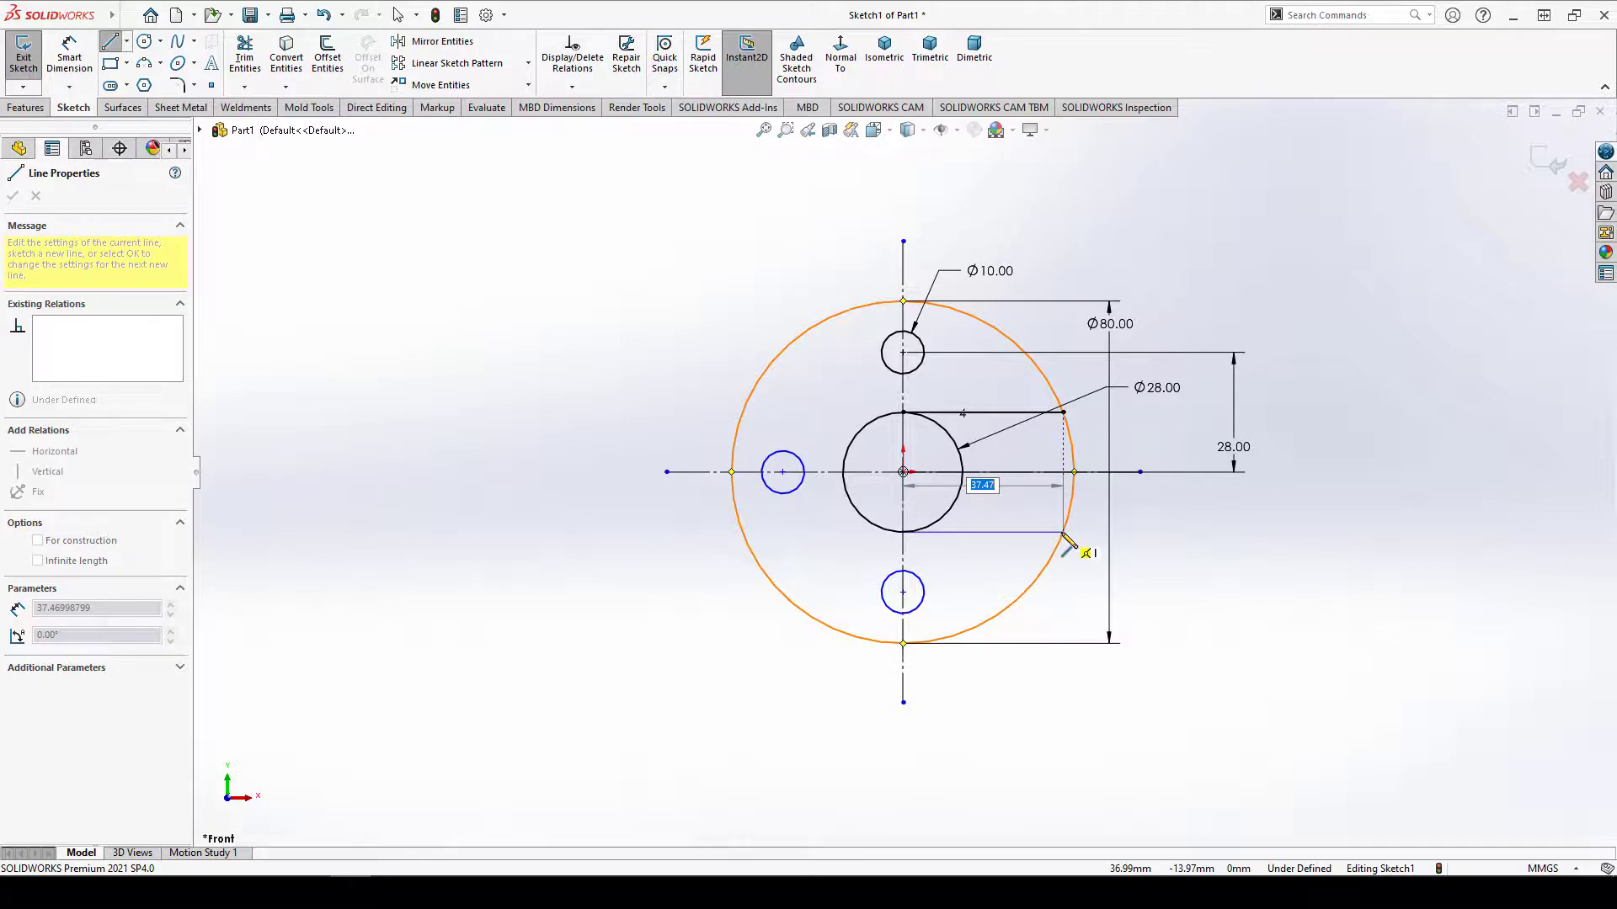
Finish the horizontal line, about 37.5 mm long, from the bottom of the 28 mm circle to the 80 mm circle.
{"action": "left_click", "coordinate": [1063, 534]}
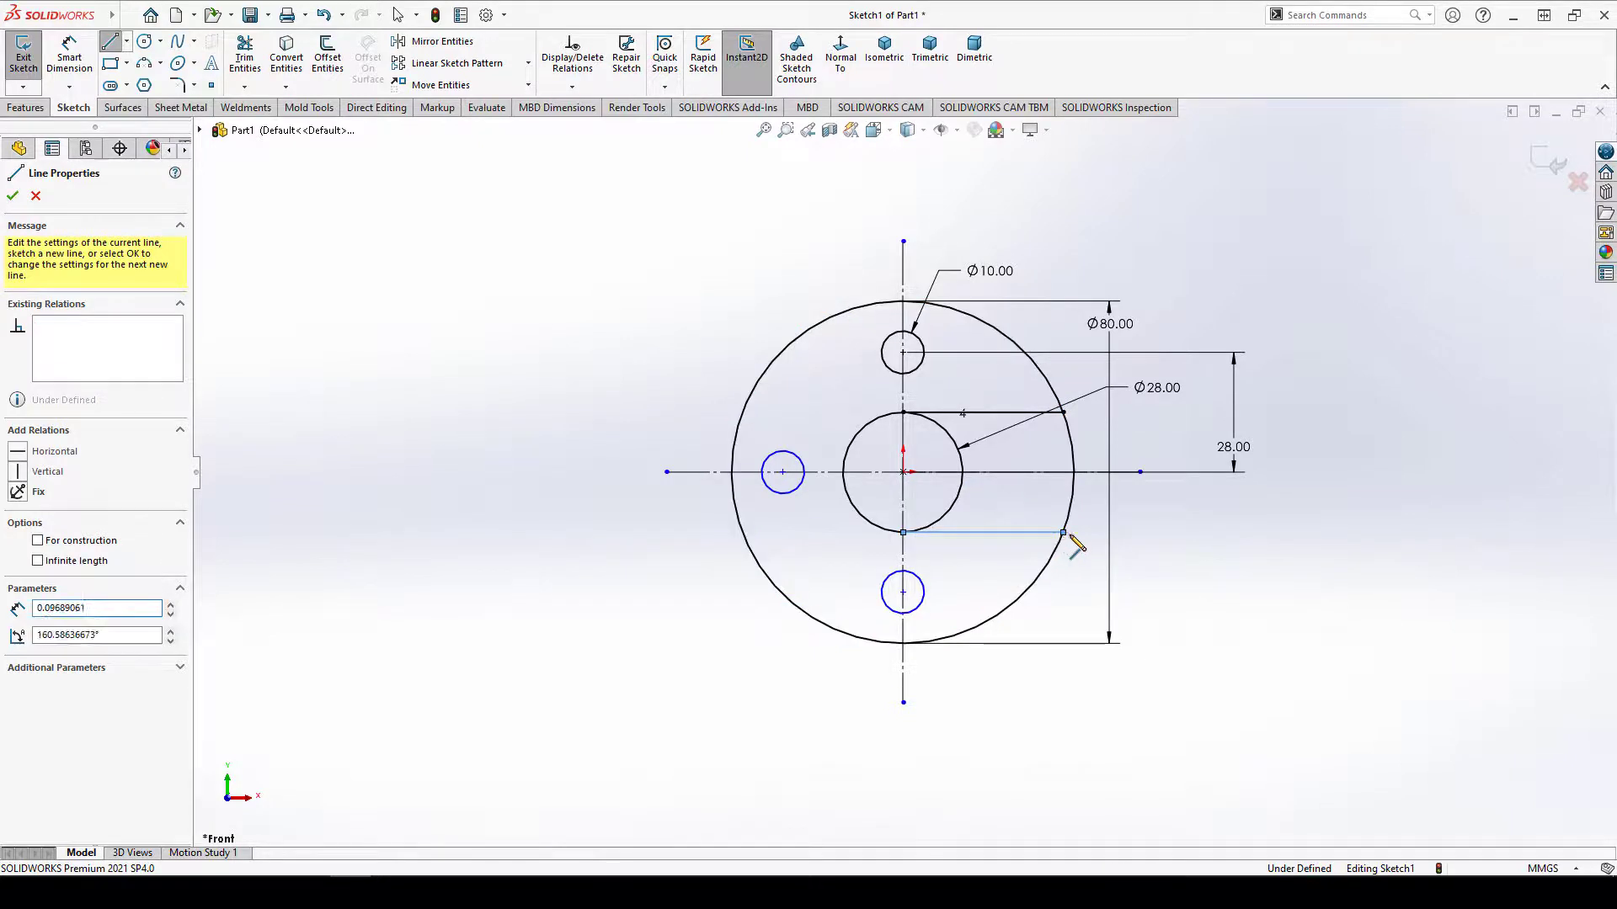
{"action": "right_click", "coordinate": [1180, 515]}
{"action": "left_click", "coordinate": [1213, 523]}
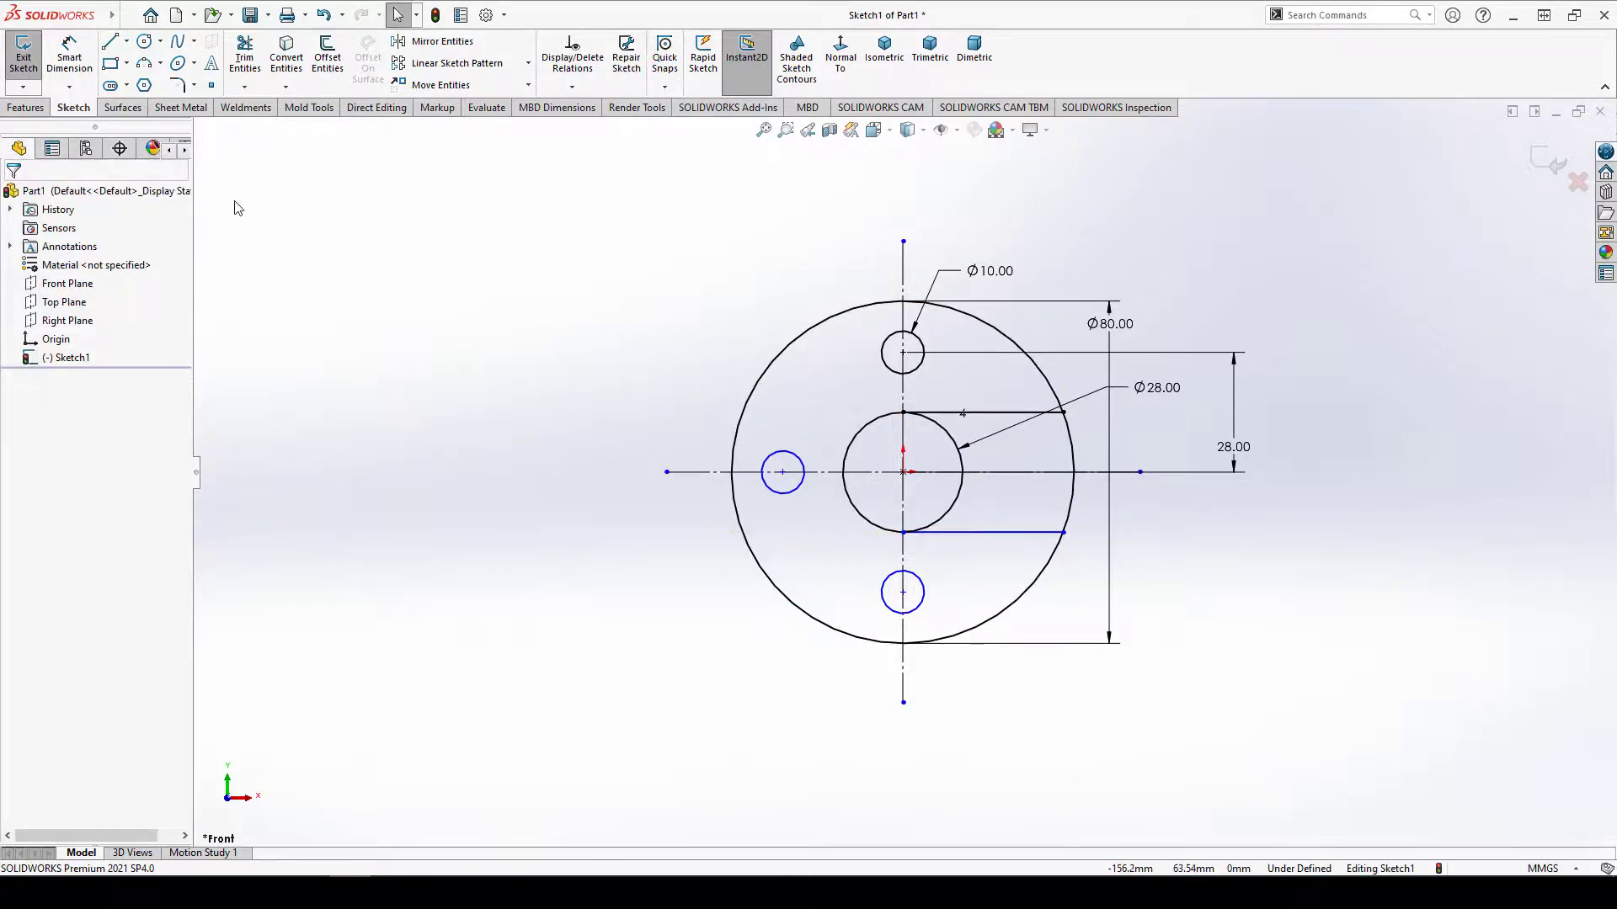
Power trim the 80 mm circle's arc between the two horizontal lines and the right half of the 28 mm circle to open the slot.
{"action": "left_click", "coordinate": [245, 57]}
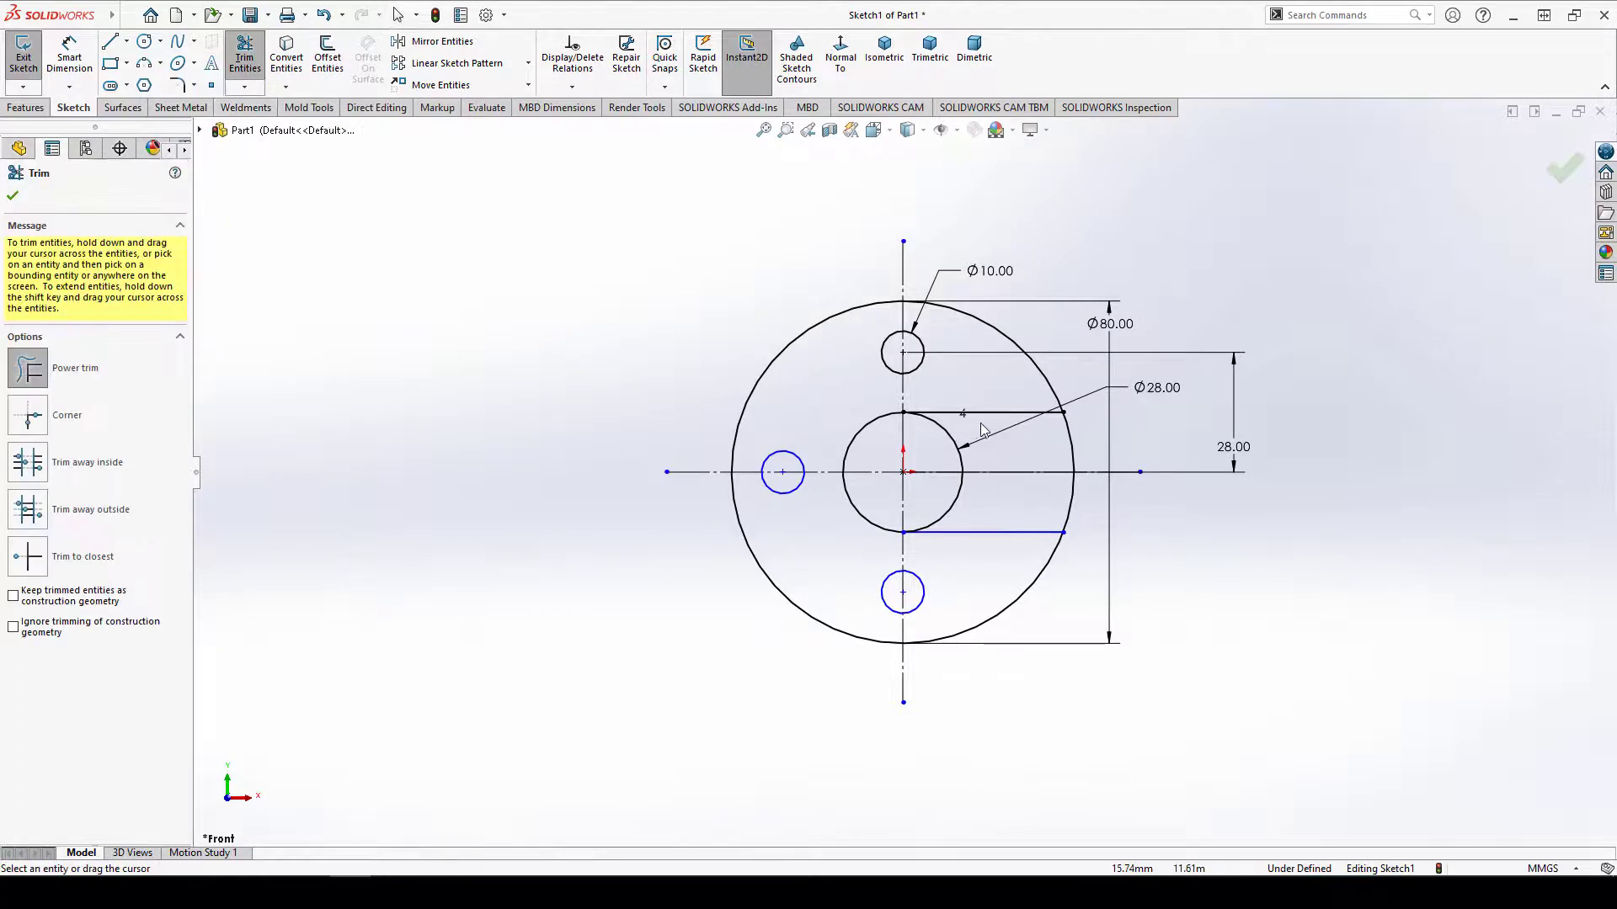
{"action": "left_click_drag", "start_coordinate": [1061, 452], "coordinate": [1090, 447]}
{"action": "left_click_drag", "start_coordinate": [989, 497], "coordinate": [943, 500]}
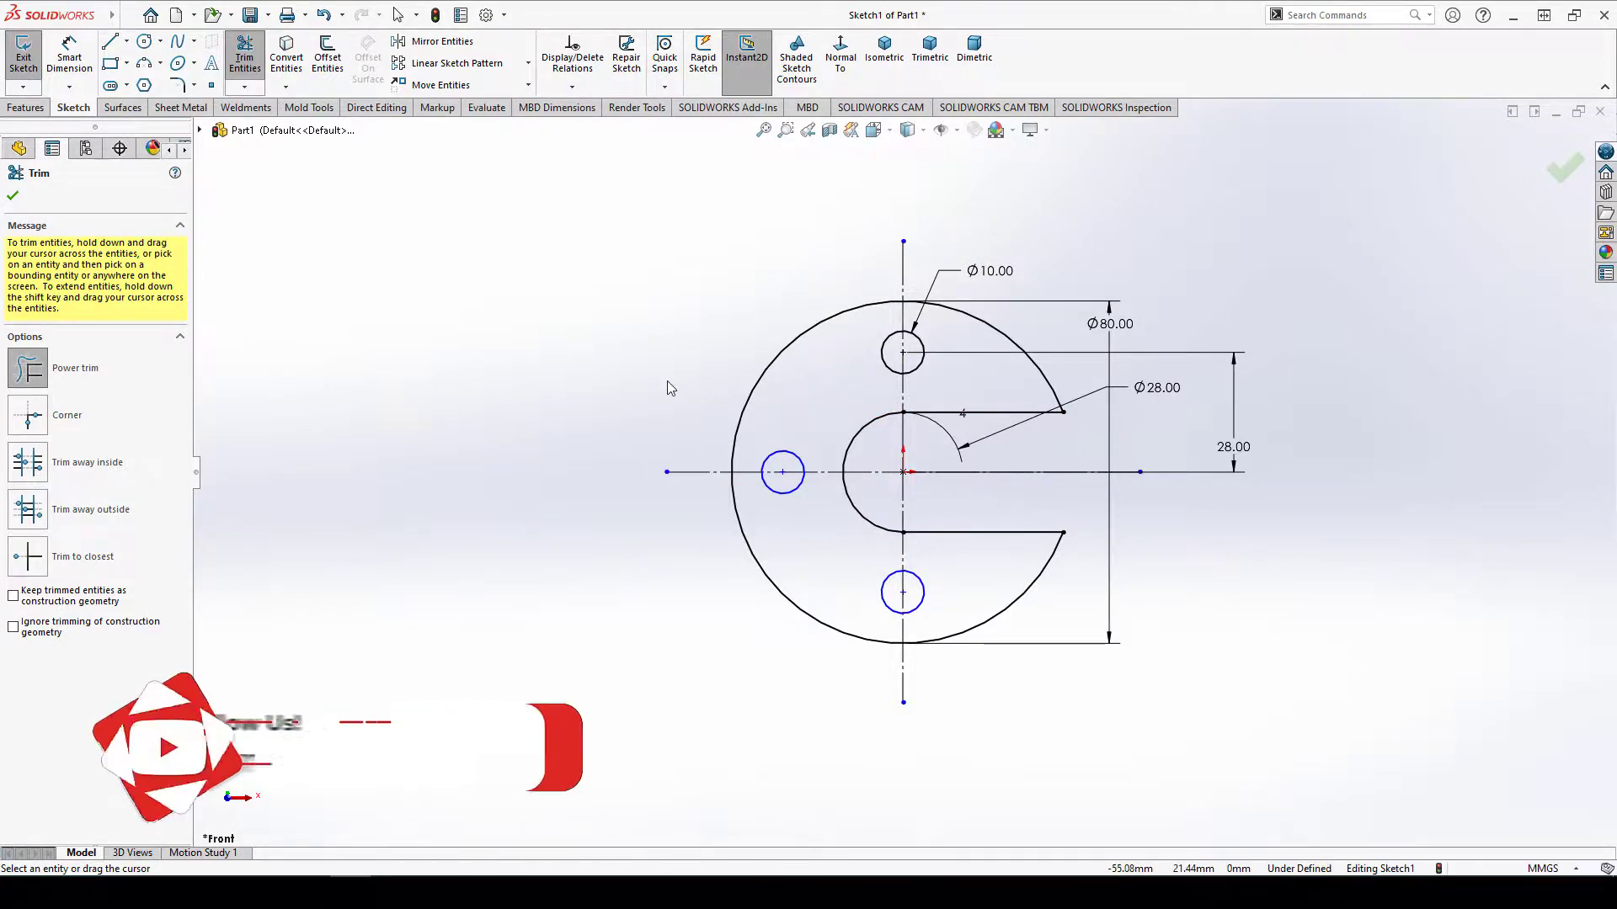
{"action": "left_click", "coordinate": [13, 199]}
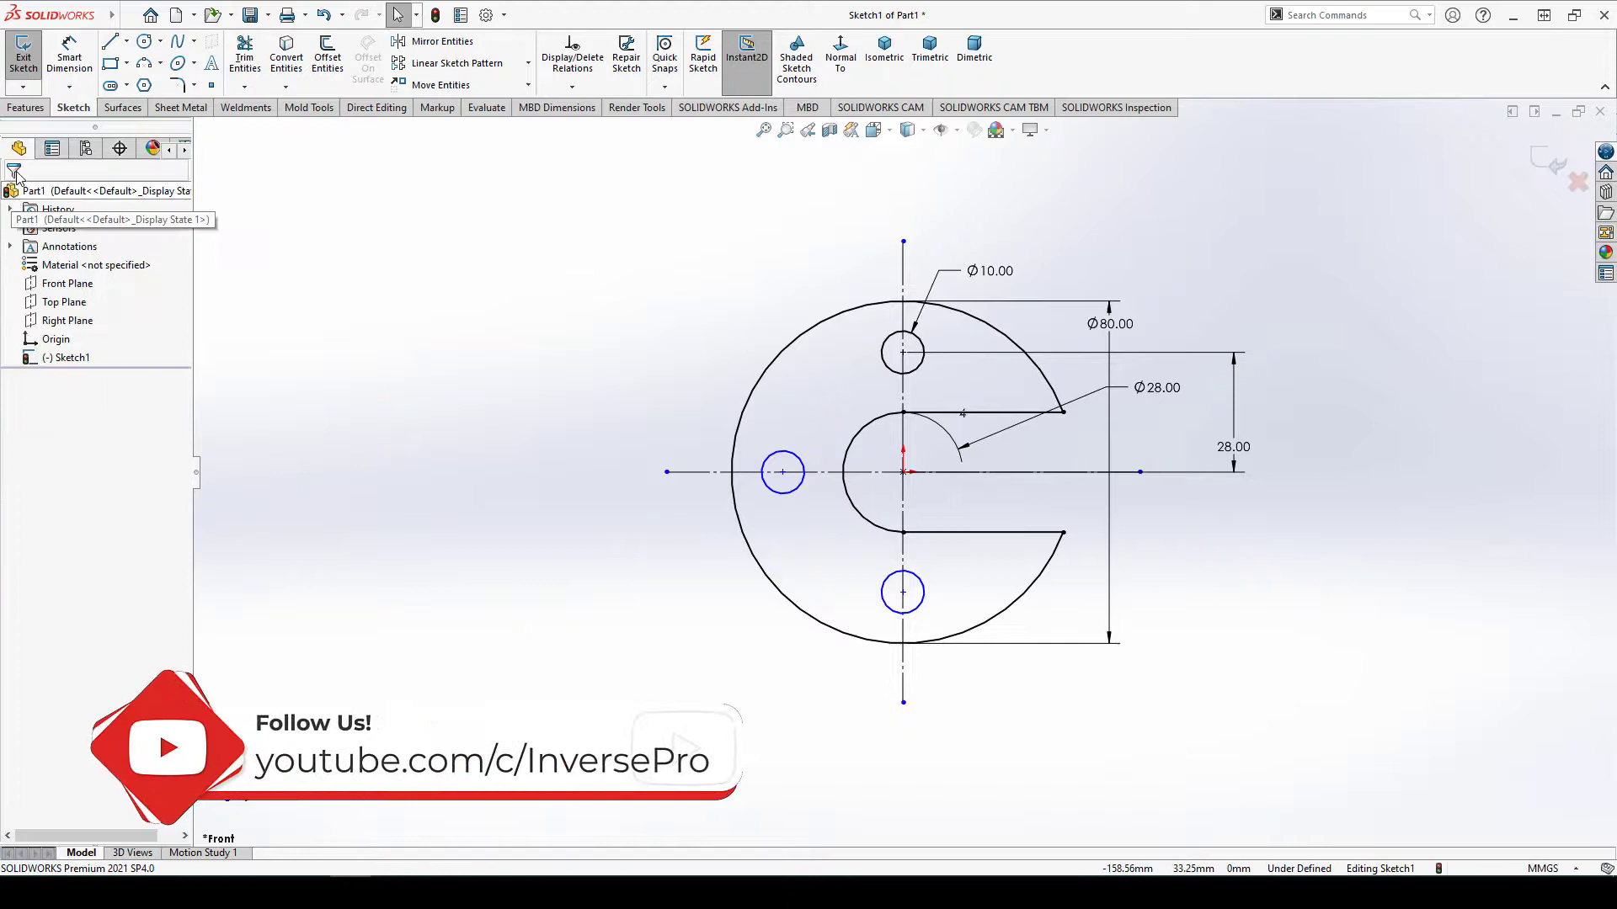
Extrude the slotted disc sketch as a blind boss with a depth of 10 mm.
{"action": "left_click", "coordinate": [16, 110]}
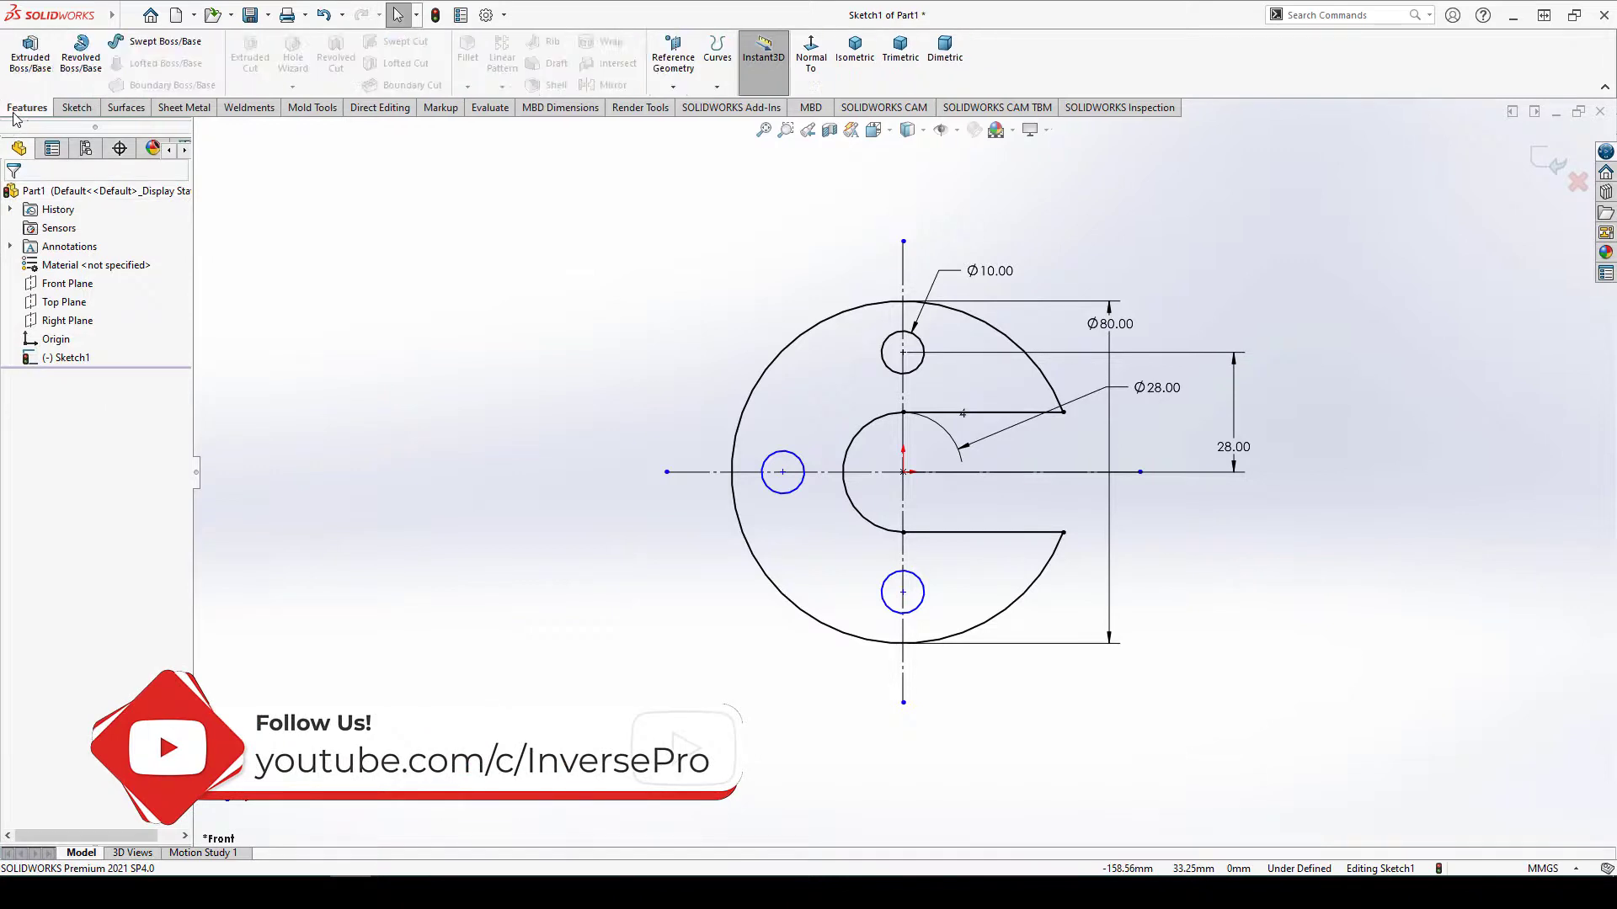
{"action": "left_click", "coordinate": [34, 63]}
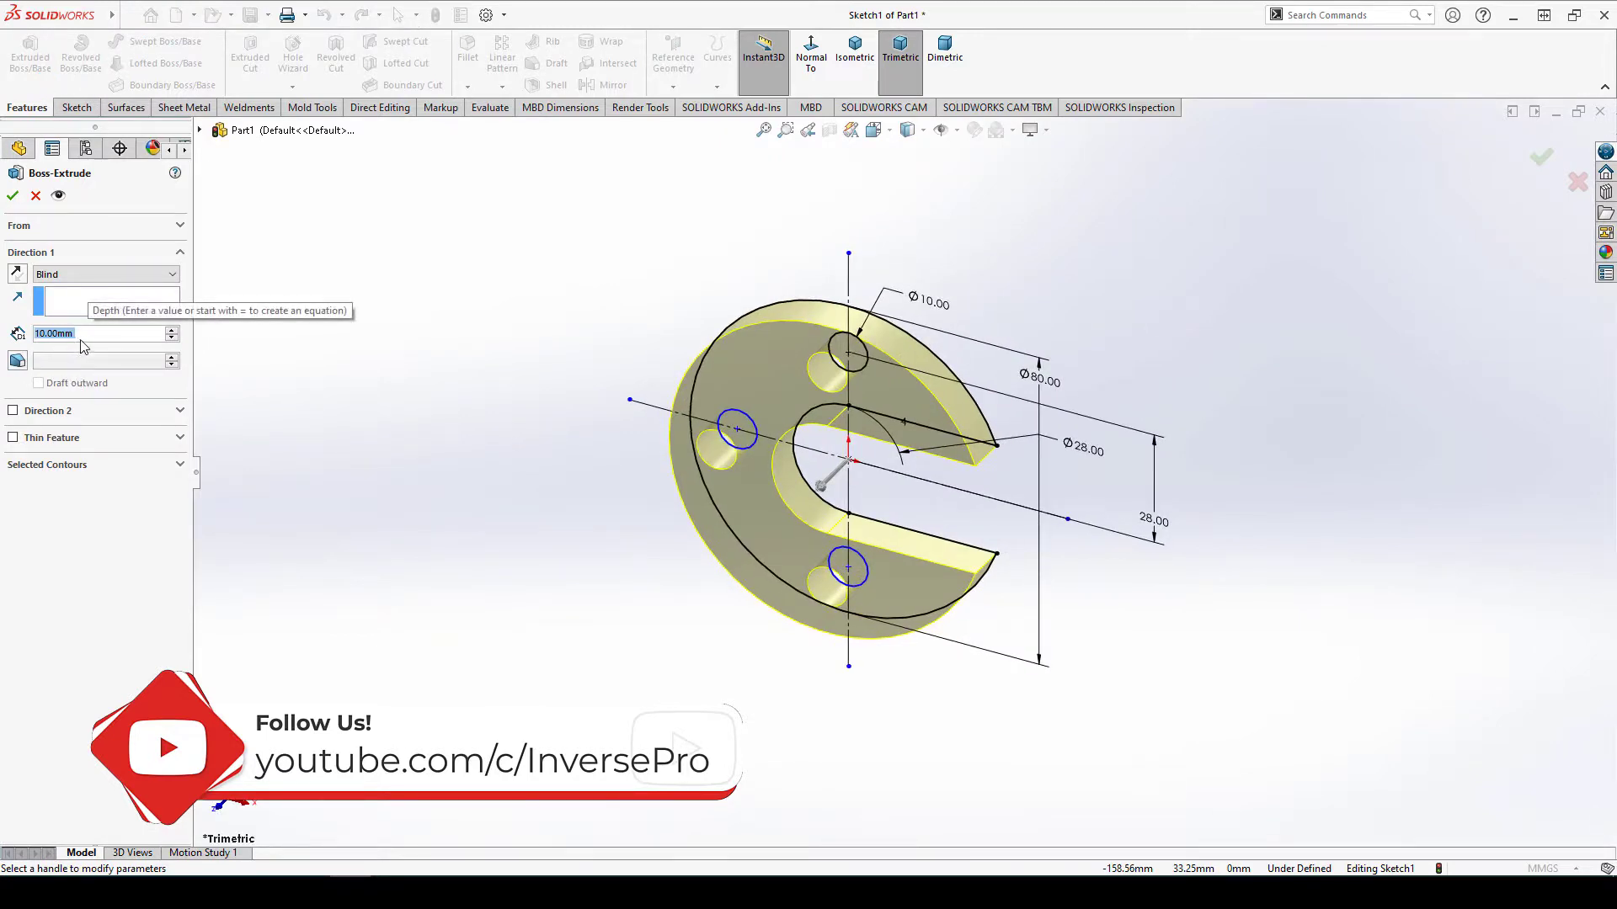
{"action": "left_click", "coordinate": [13, 196]}
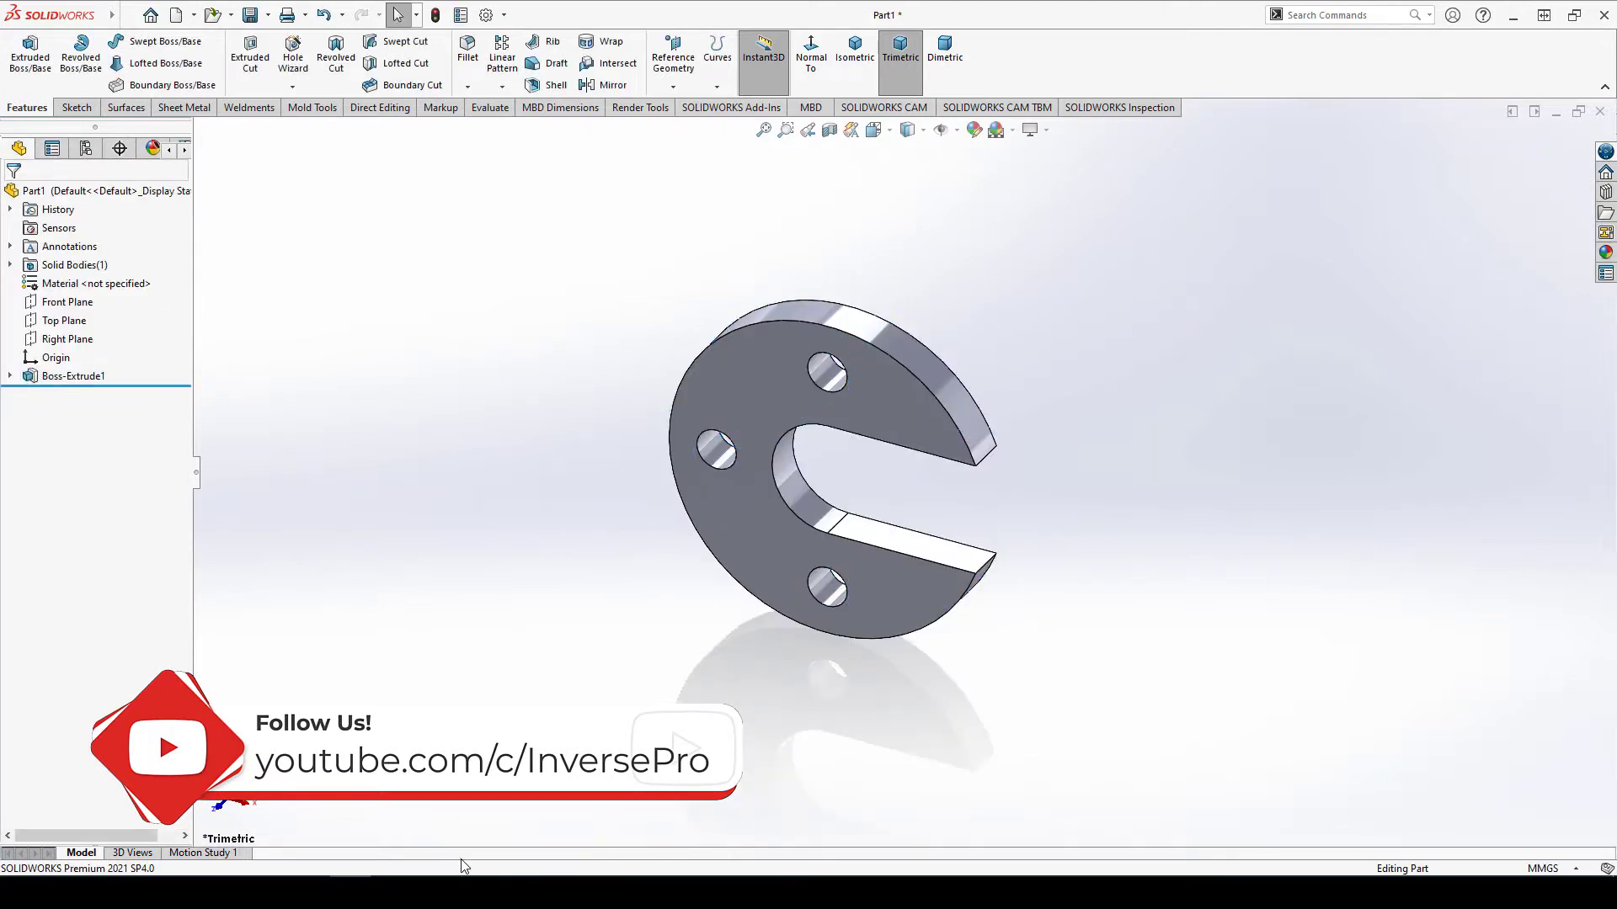